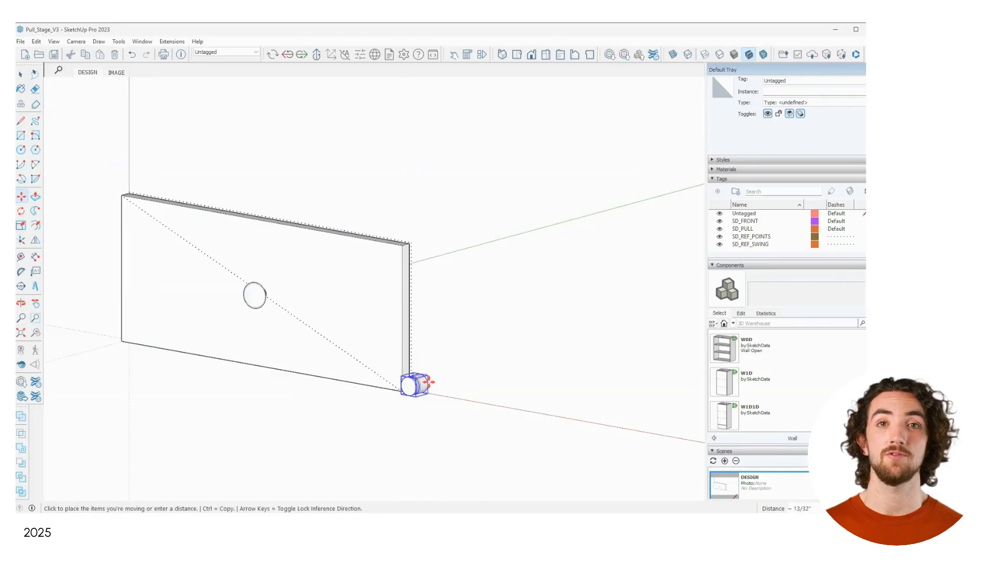
- Place the new post knob group beside the existing round knob on the front panel, and cut it from the model
click(304, 320)
scroll(238, 298, up, 5)
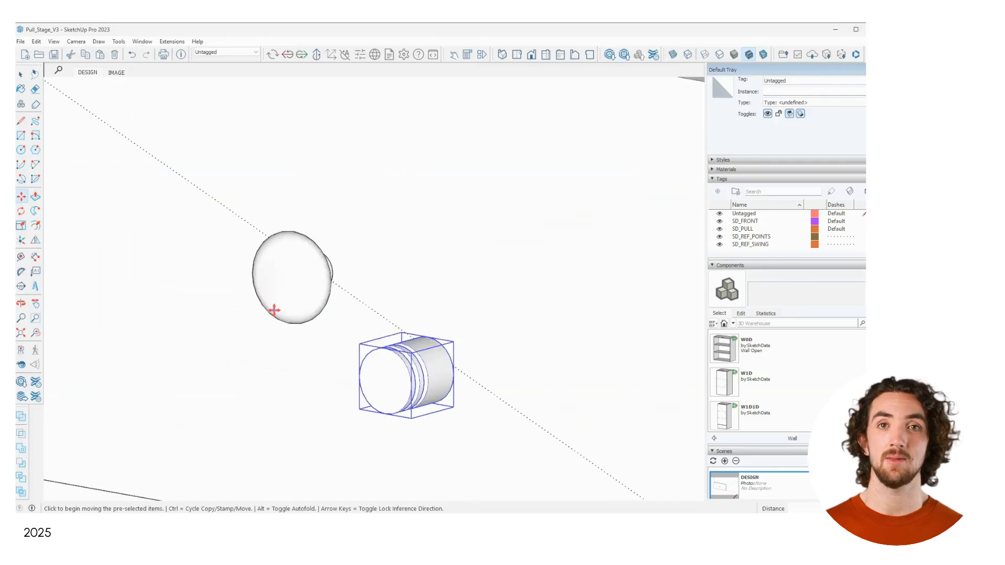
scroll(293, 341, down, 3)
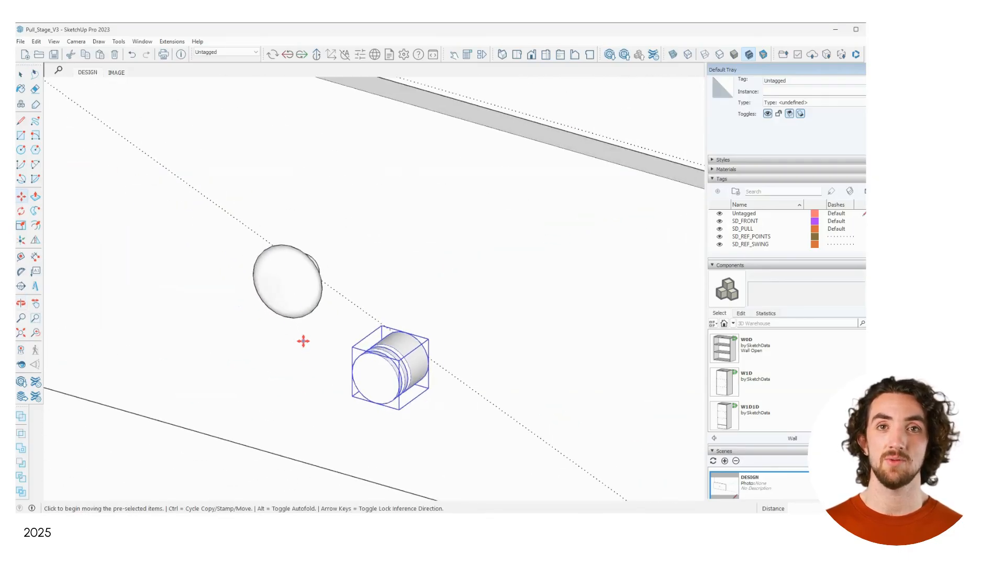
key(space)
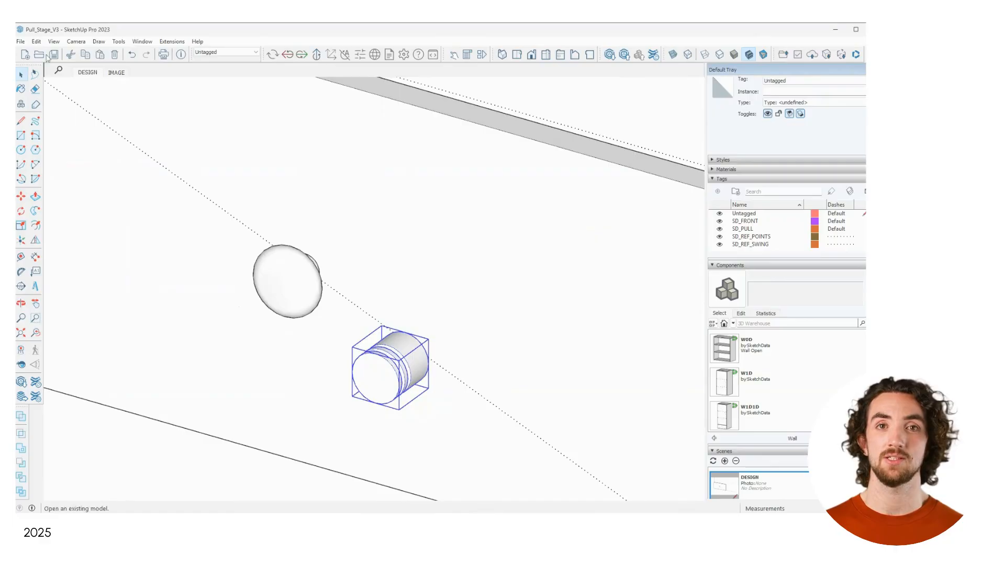
click(36, 41)
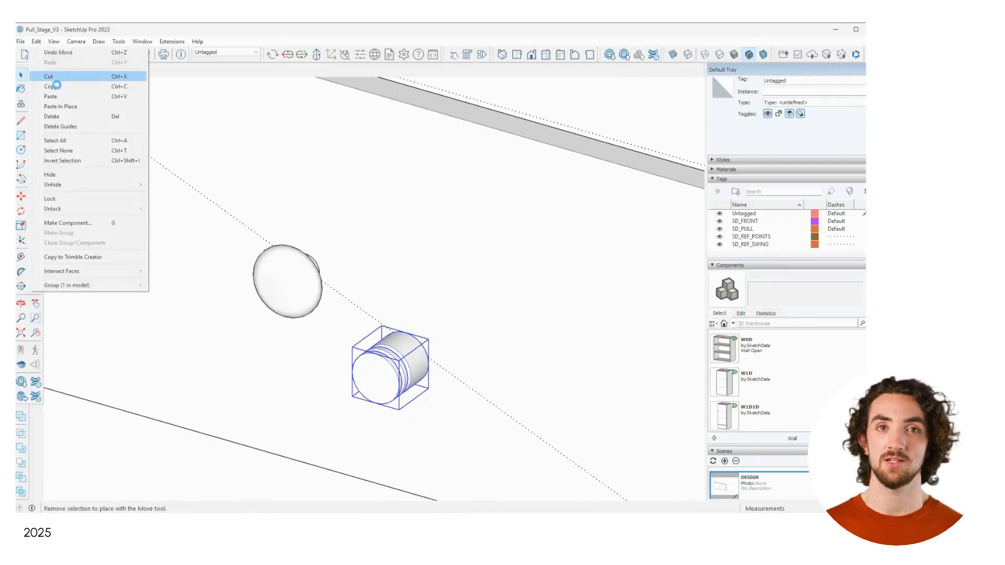
click(50, 78)
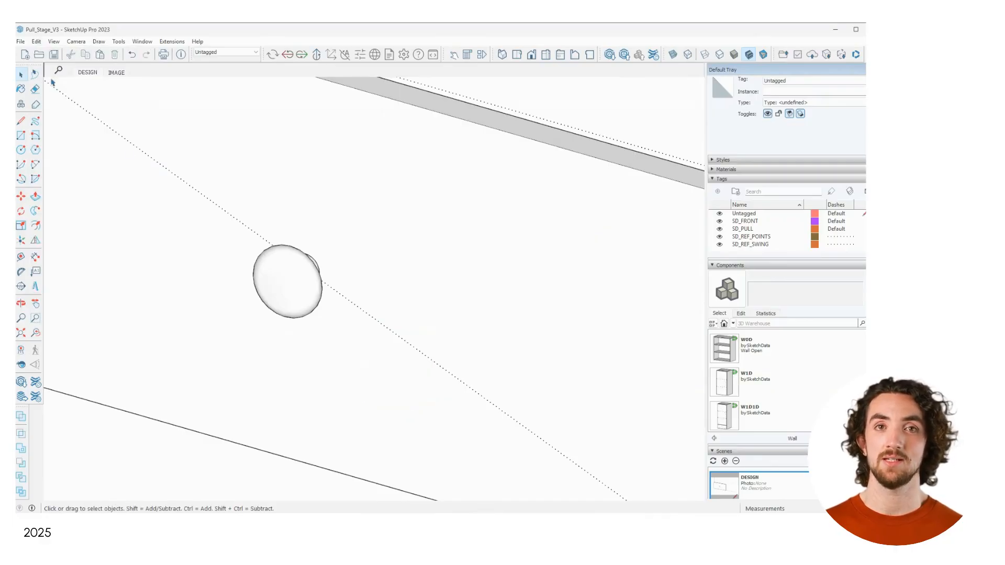
- Rename the round knob component's definition to KNOB_POST
click(292, 293)
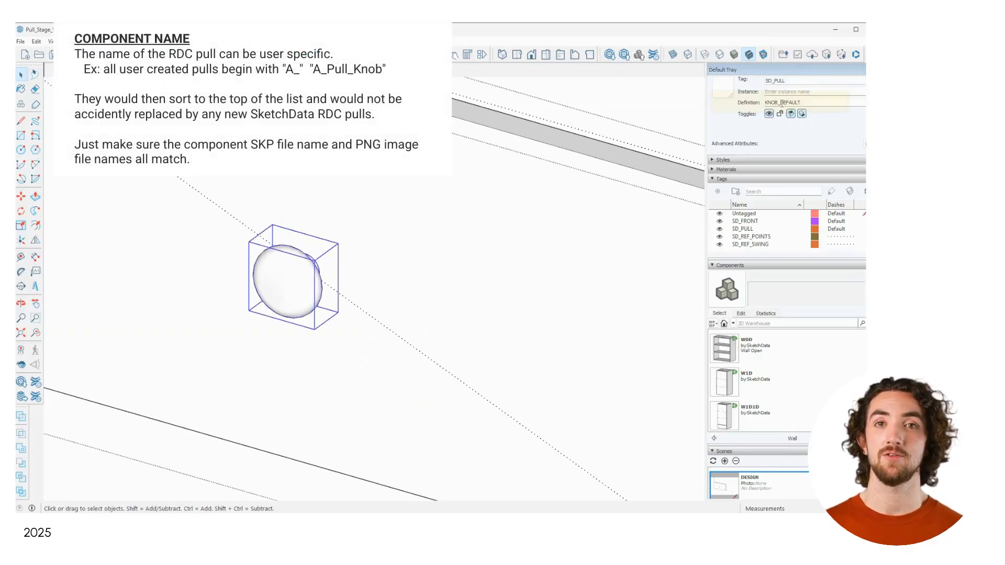
drag(781, 102, 806, 101)
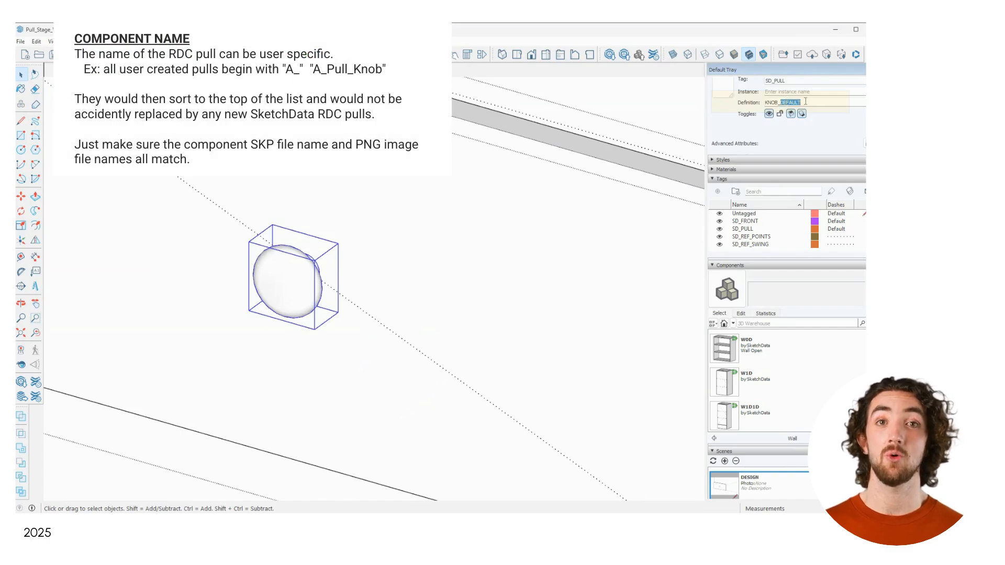
text(POS)
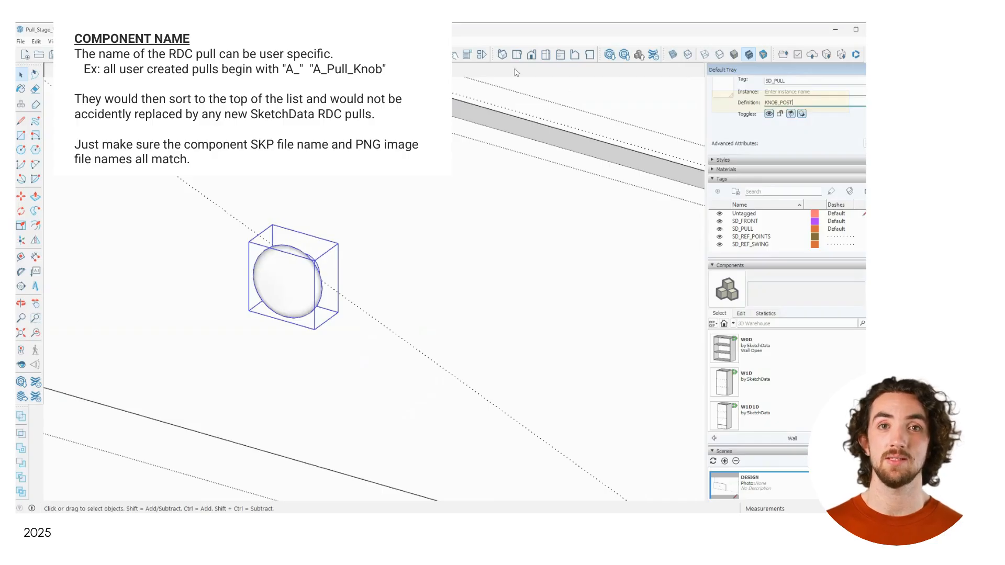
- Set the Name attribute of the SD_PULL component to Knob_Post in its component attributes
click(482, 54)
click(591, 167)
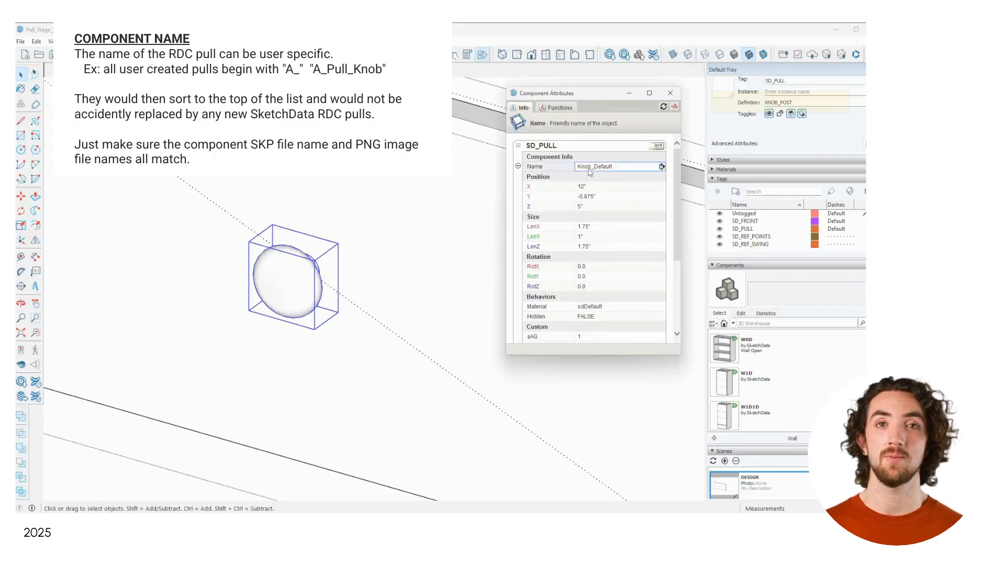
drag(594, 167, 613, 166)
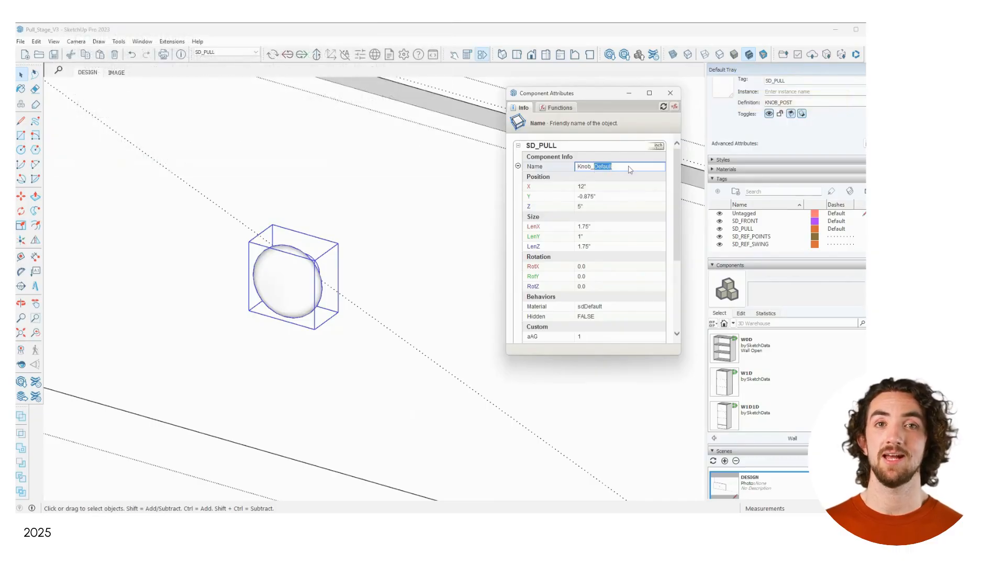
text(Pos)
key(Return)
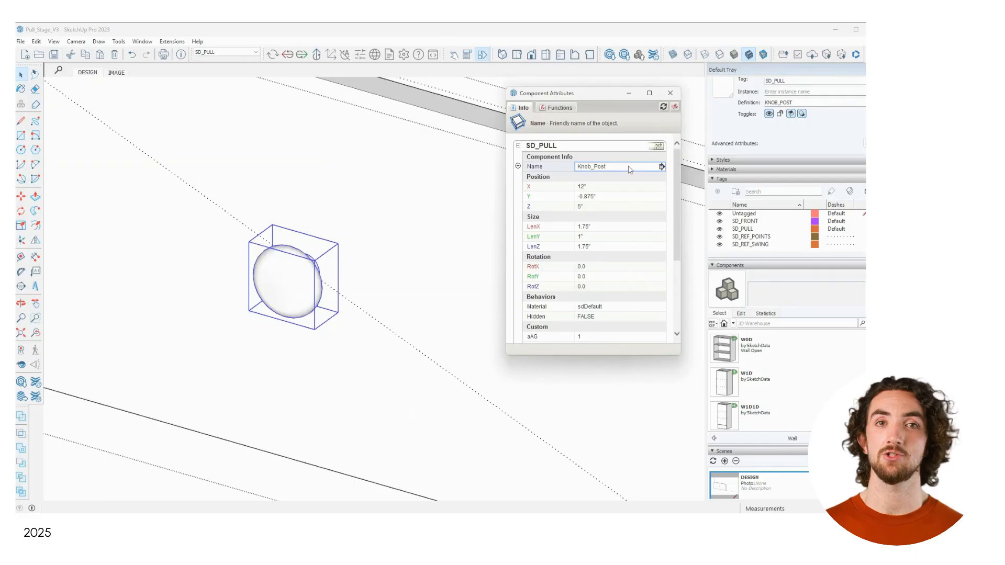
- Open the knob component for editing and paste the cut post knob group inside it, over the round knob
double_click(303, 270)
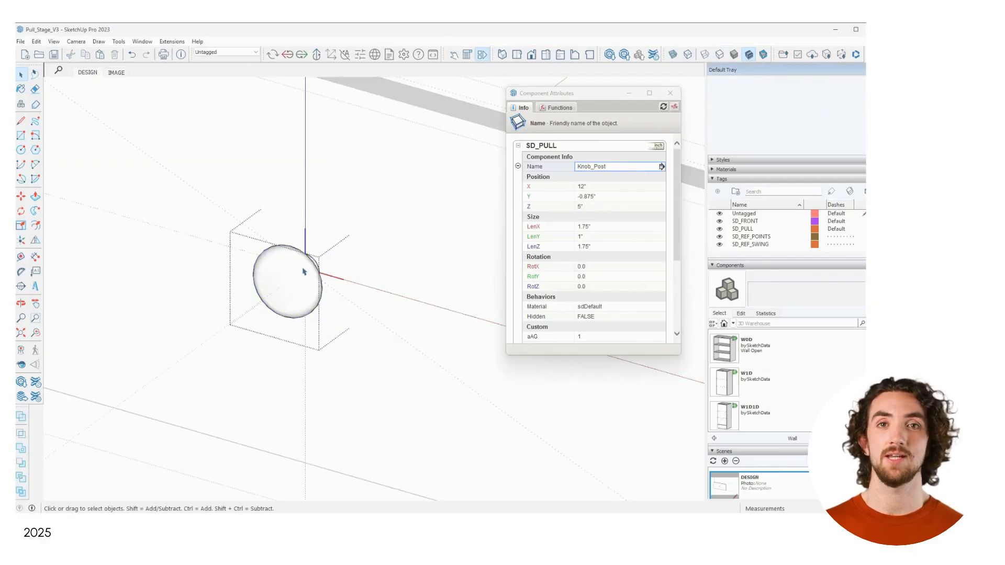
click(259, 275)
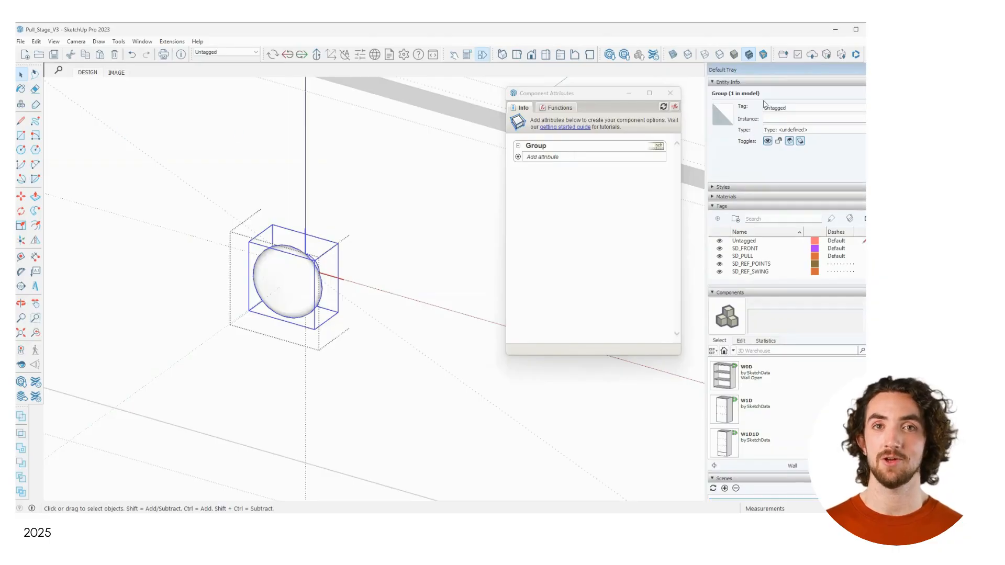
click(36, 42)
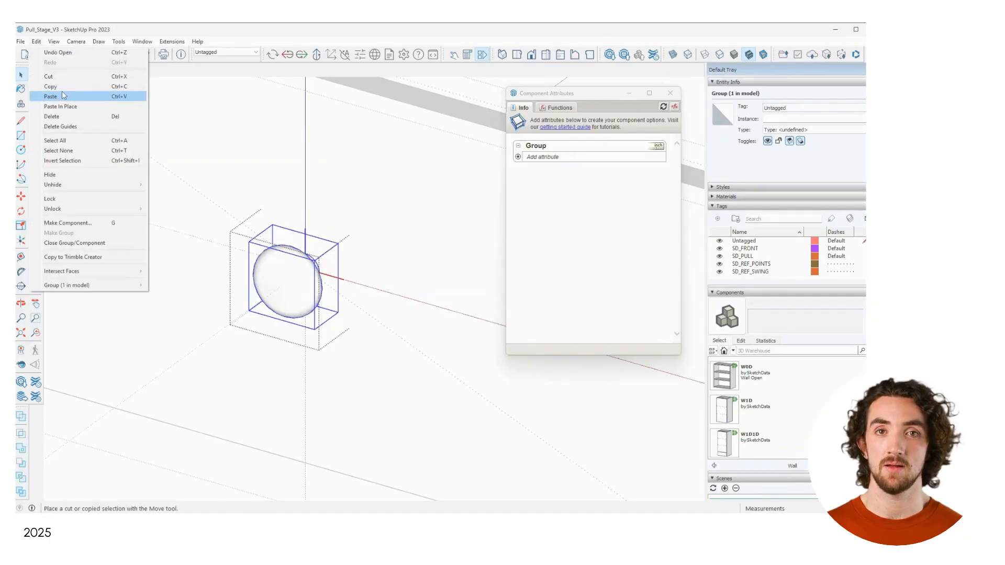
click(63, 100)
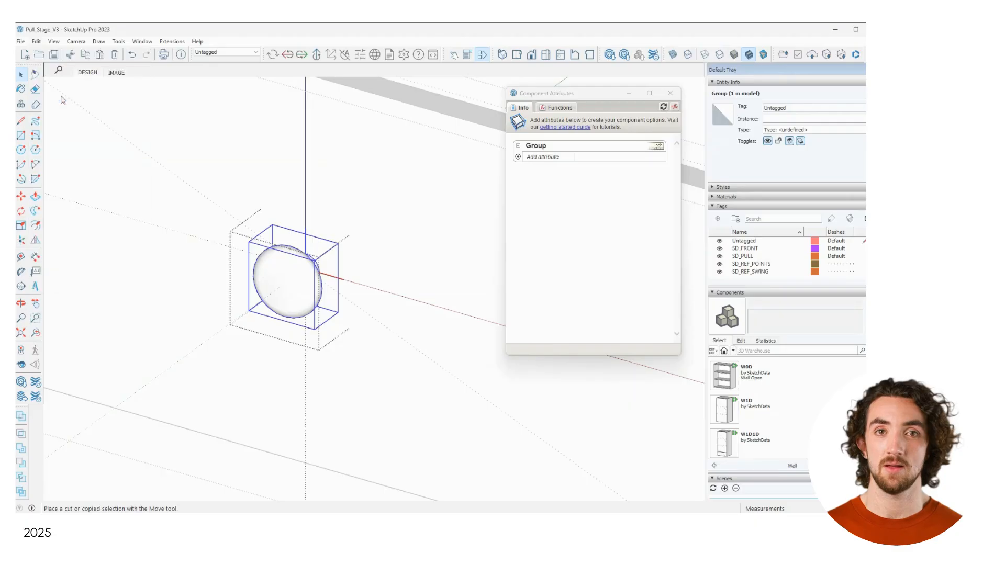
click(279, 291)
- Add Position attributes to the pasted post knob group and set X, Y and Z to 0
click(518, 157)
click(585, 193)
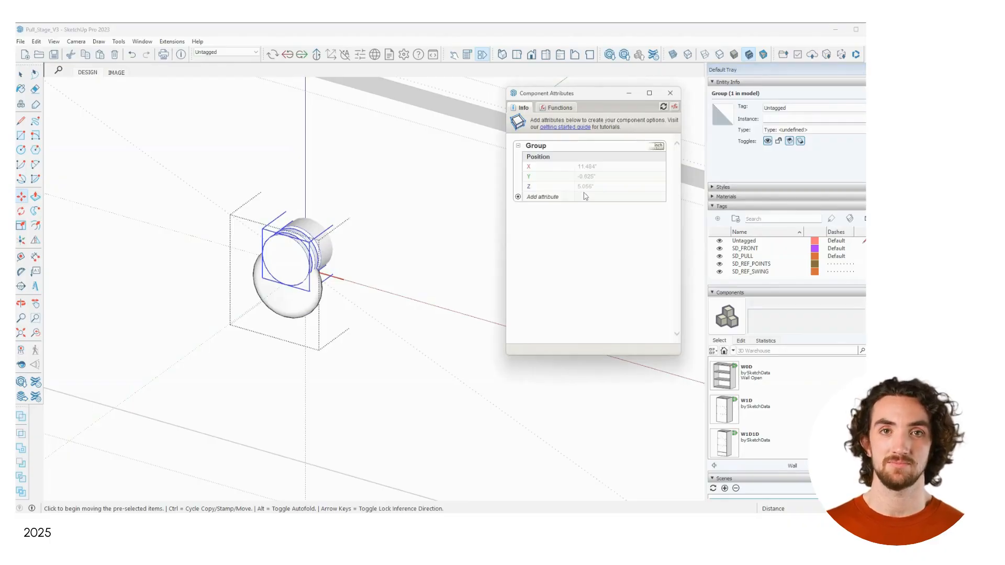
click(591, 168)
text(0)
key(Return)
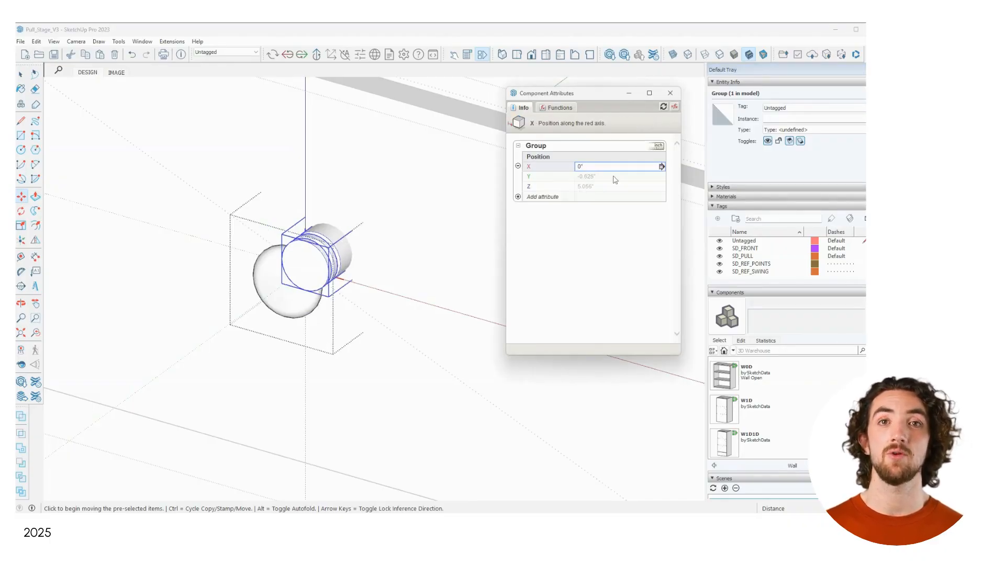
click(613, 177)
text(0)
key(Return)
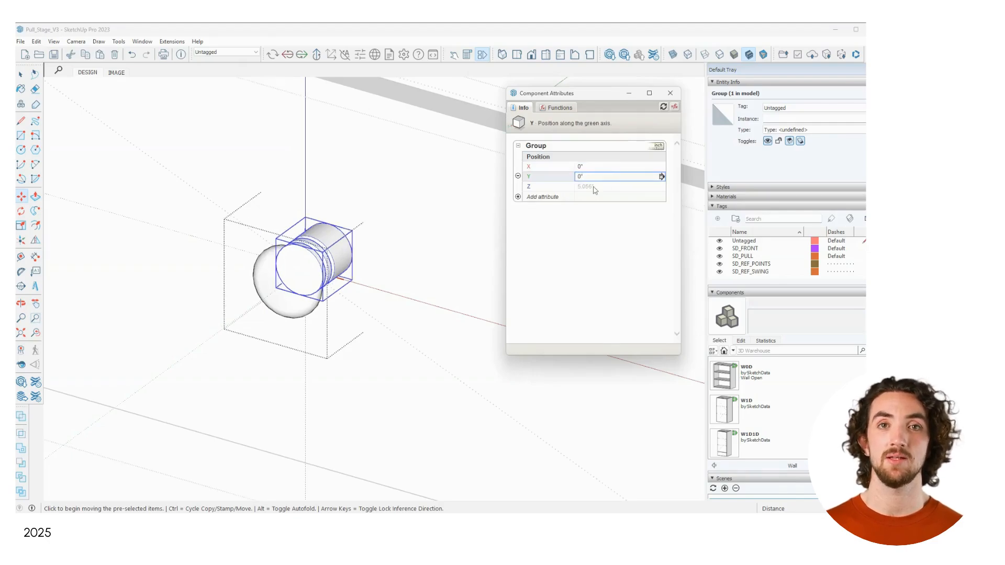
click(594, 187)
text(0)
key(Return)
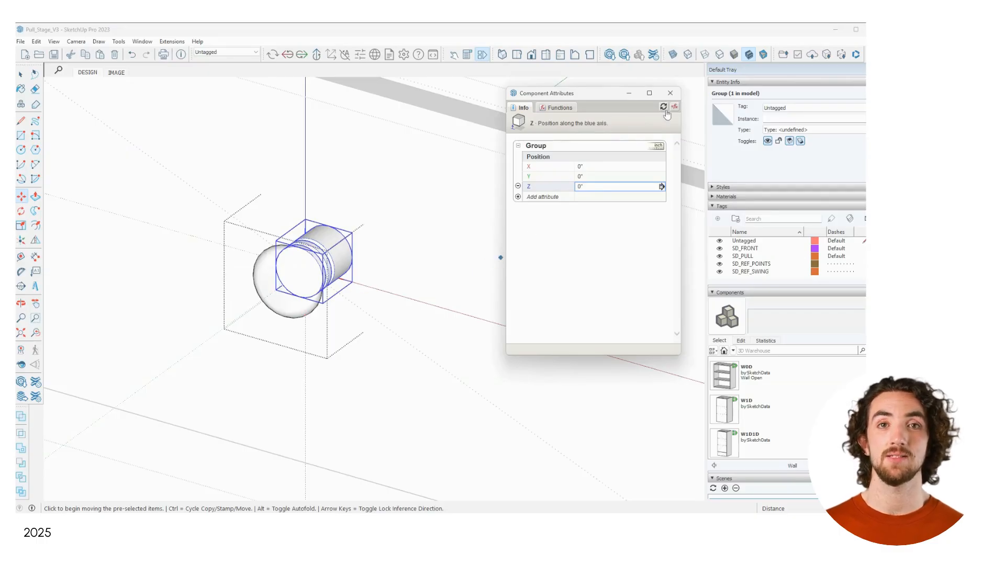
- Add Size attributes to the post knob group and fix LenX, LenY and LenZ at =1.25"
click(517, 197)
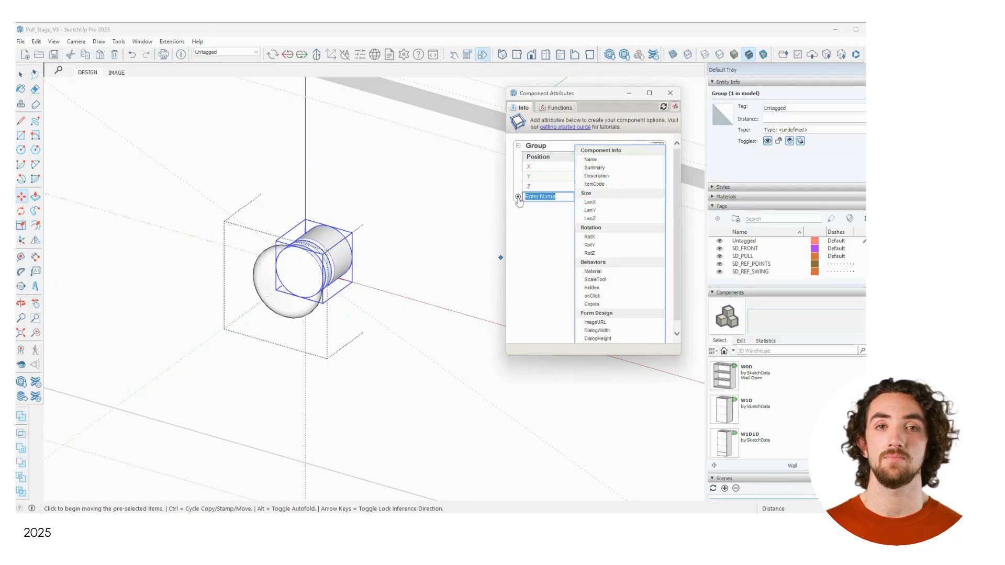
click(585, 194)
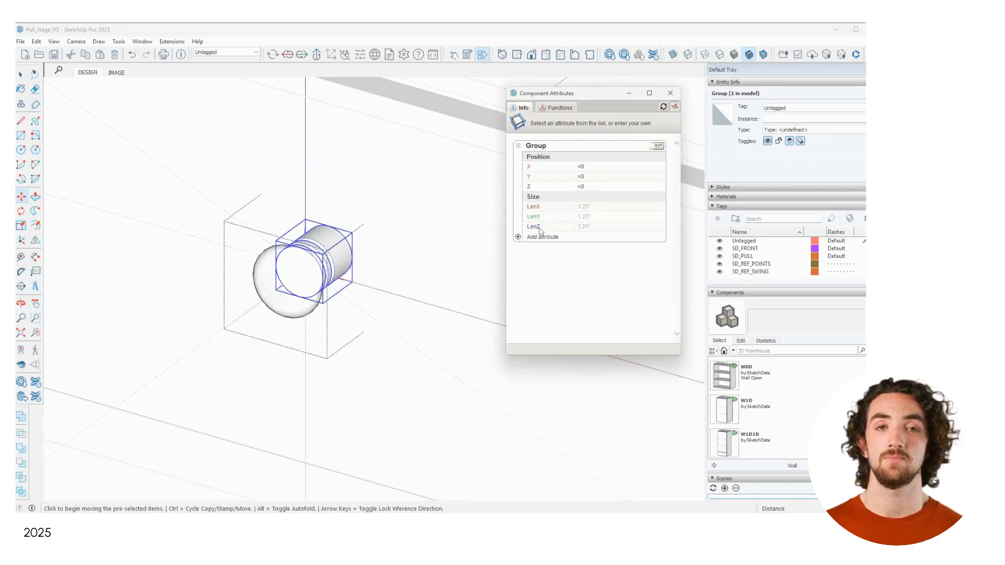
click(579, 209)
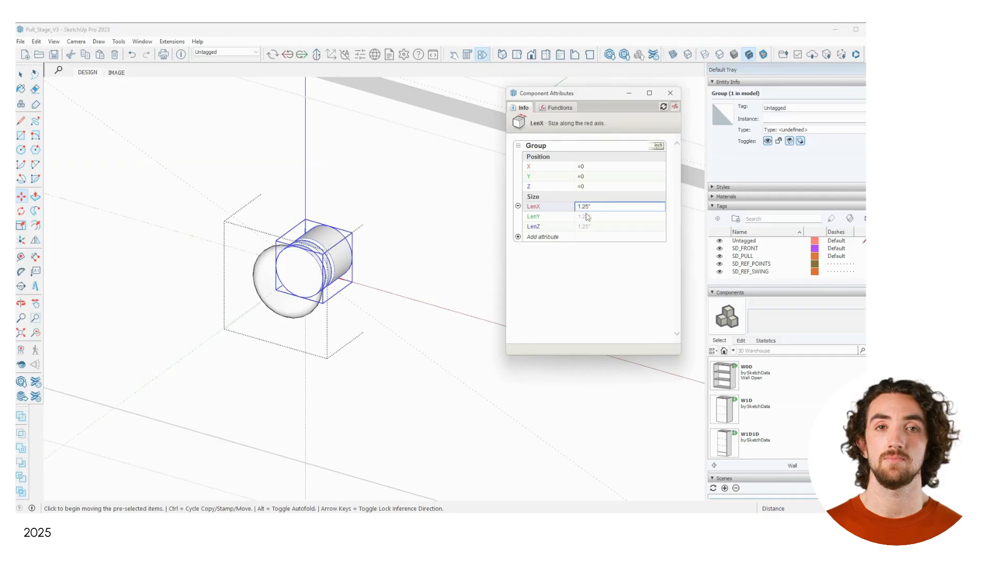
click(578, 218)
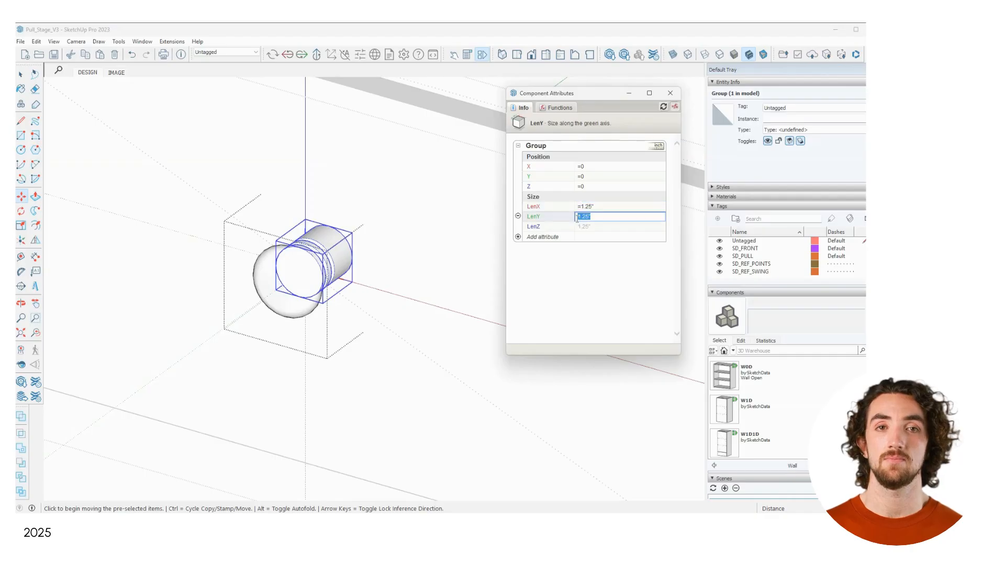
text(=)
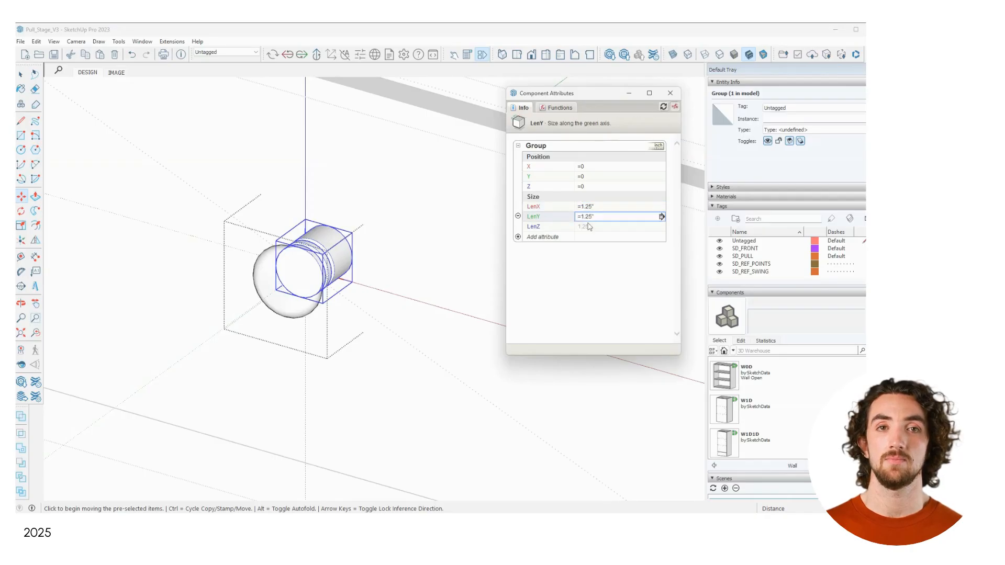
click(581, 226)
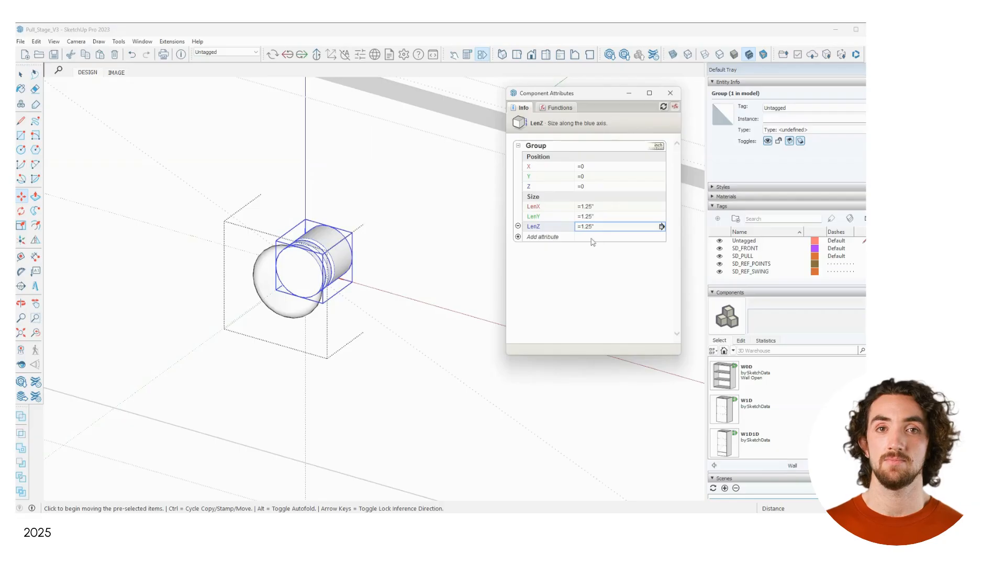
- Add Rotation attributes to the post knob group and set RotX, RotY and RotZ to =0
click(517, 237)
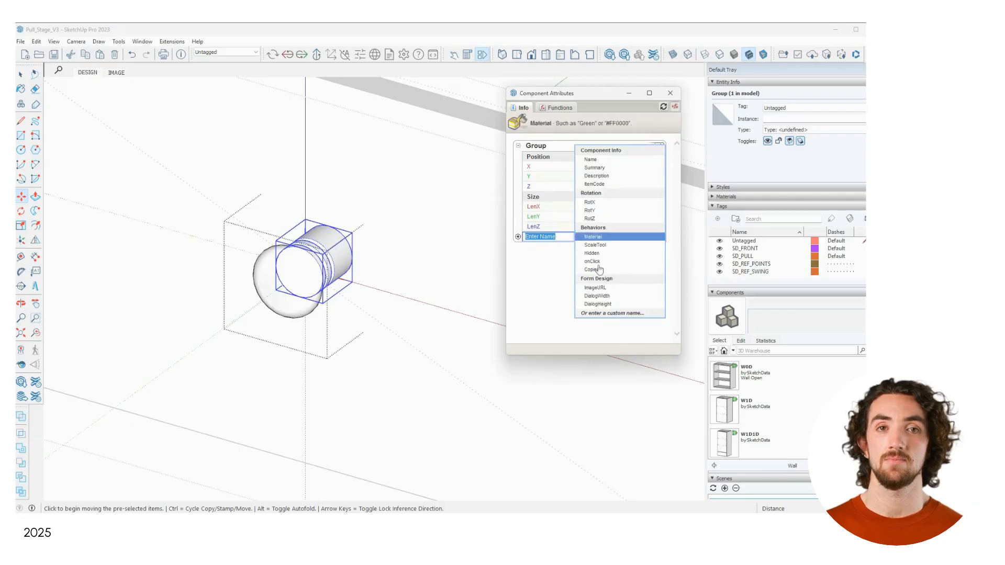
click(611, 202)
click(593, 247)
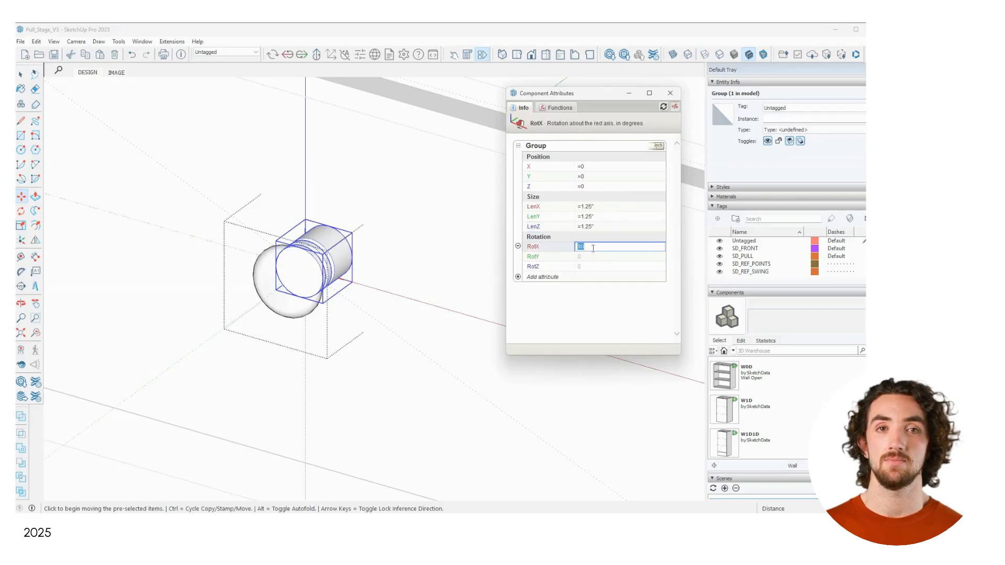
text(=0)
key(Return)
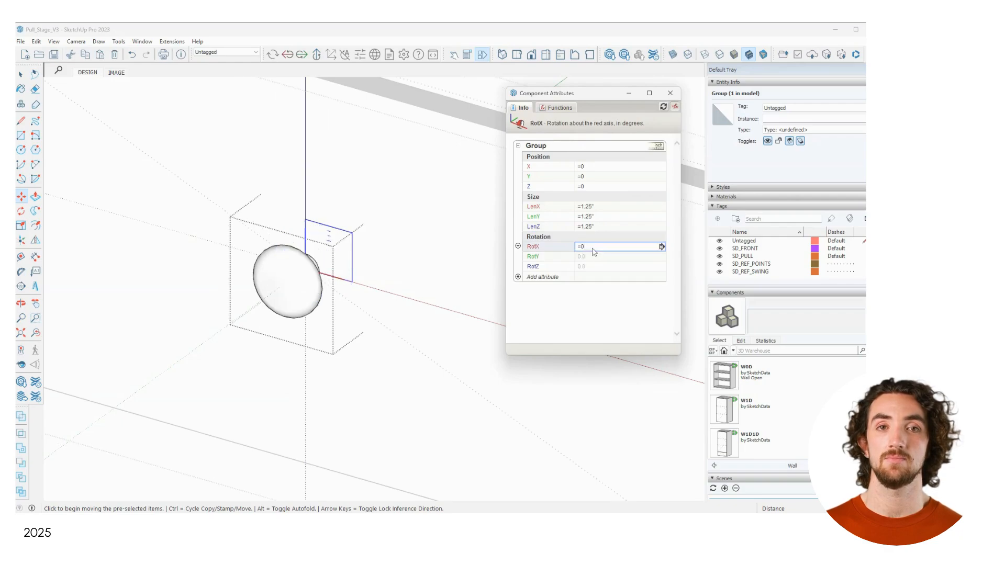
click(588, 256)
text(=)
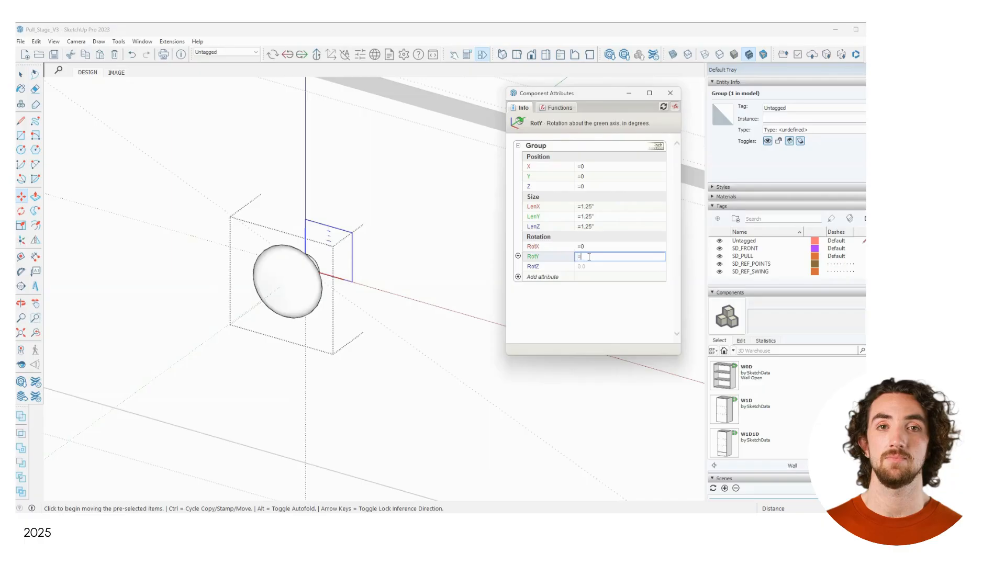
click(585, 266)
text(=0)
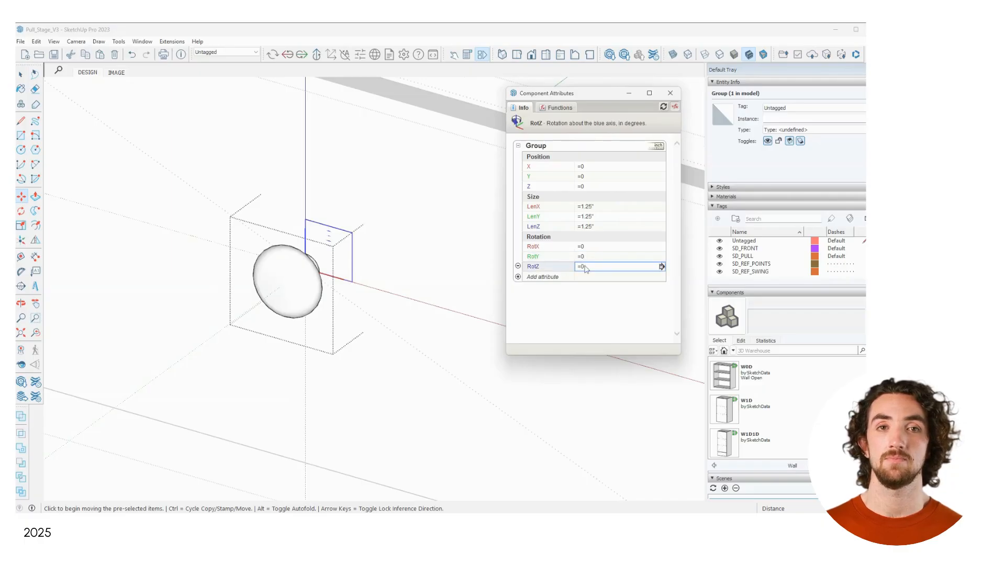
- Set the post knob group's RotX attribute to =90
click(595, 248)
text(=90)
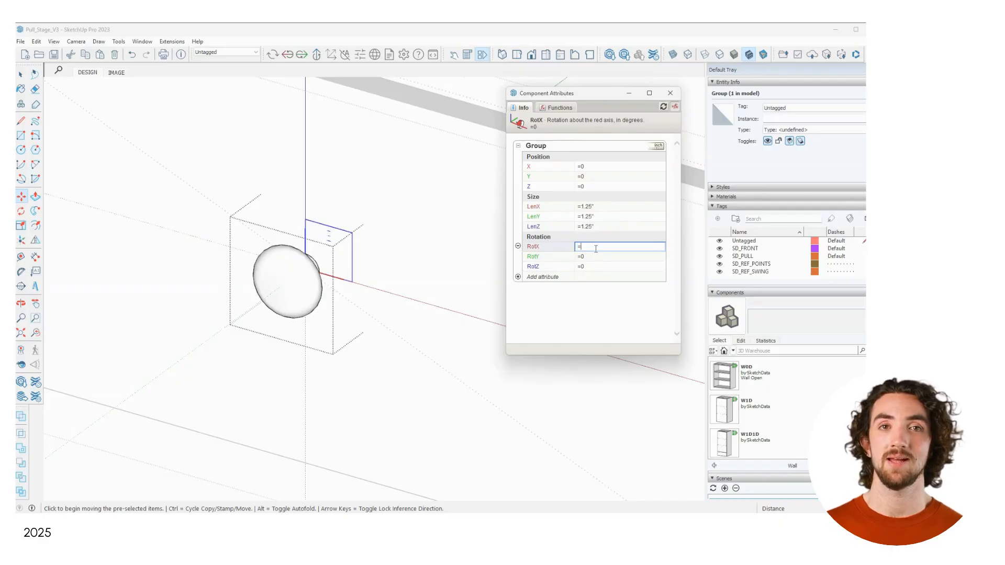
key(Return)
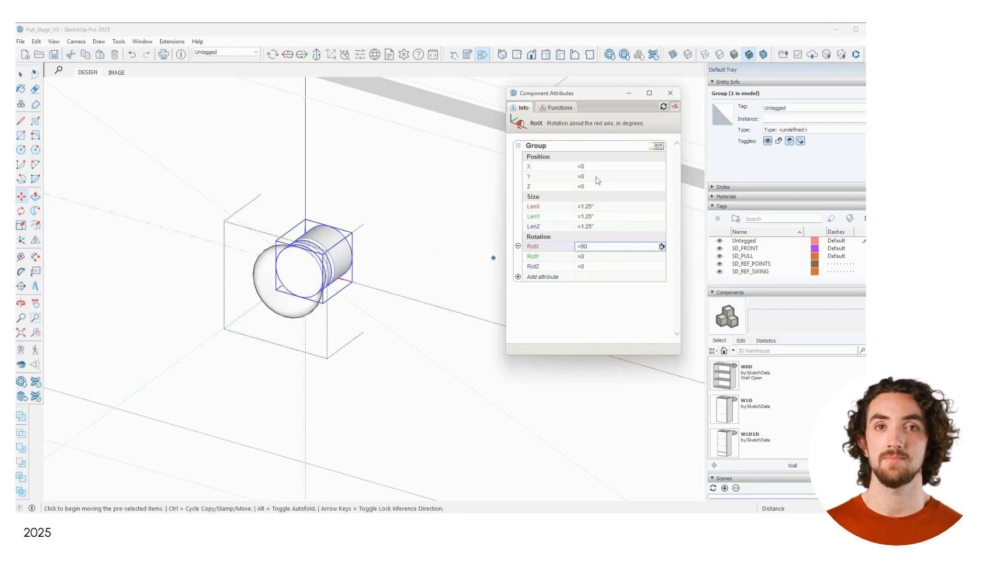
- Set the post knob group's X position to the formula =-LenX/2
click(597, 178)
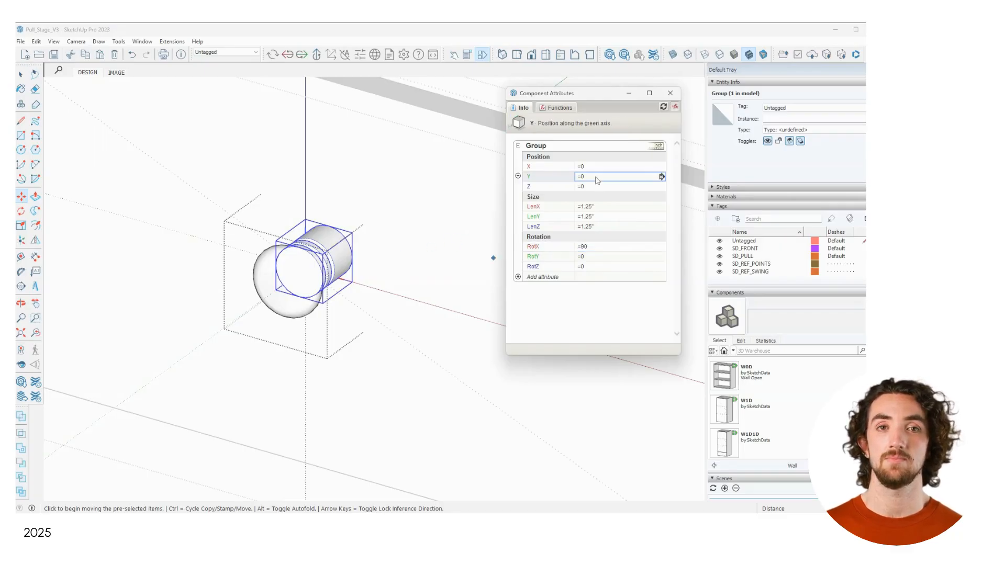
click(581, 167)
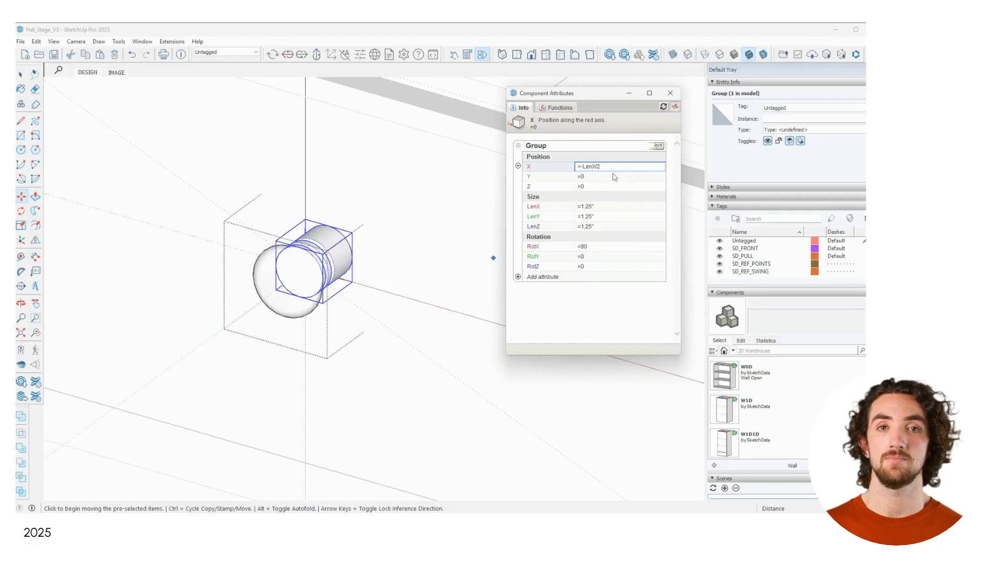
key(Return)
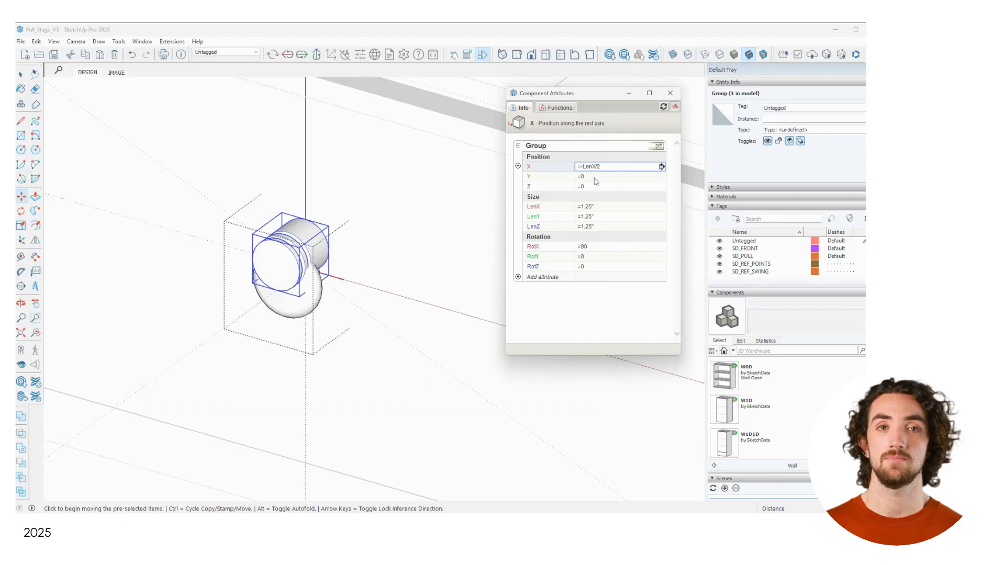
- Set the post knob group's Z position to the formula =-LenZ/2
click(589, 188)
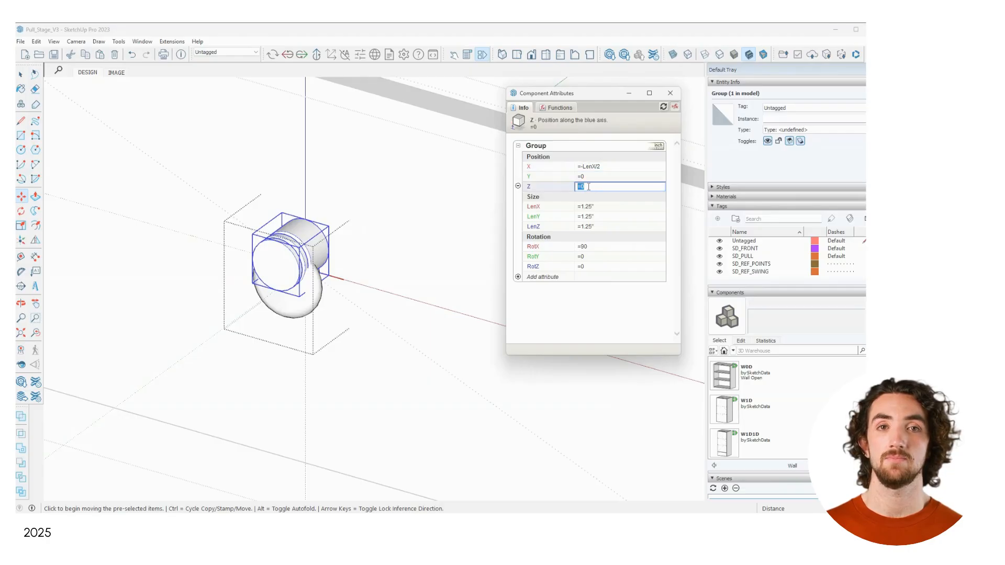
text(=)
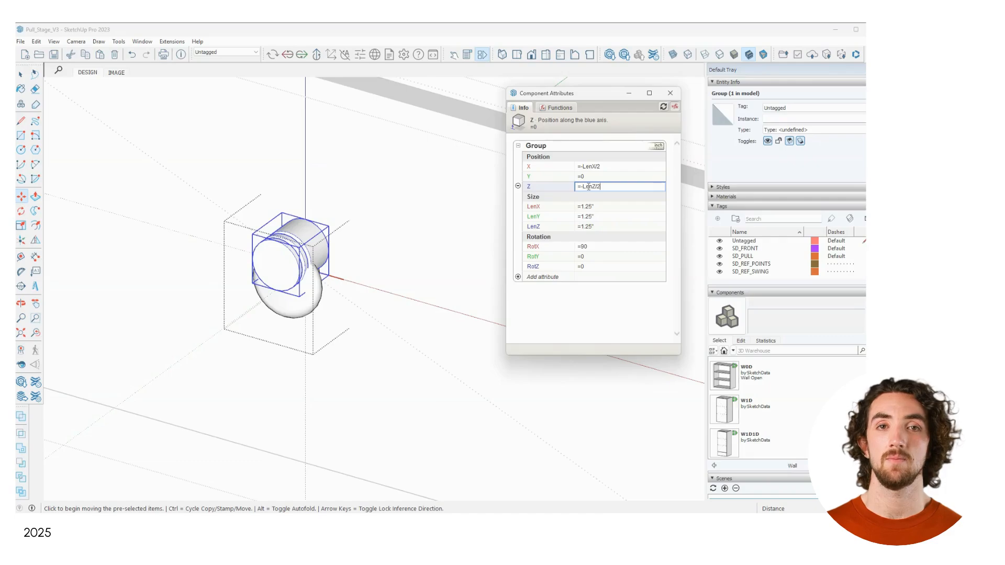
key(Return)
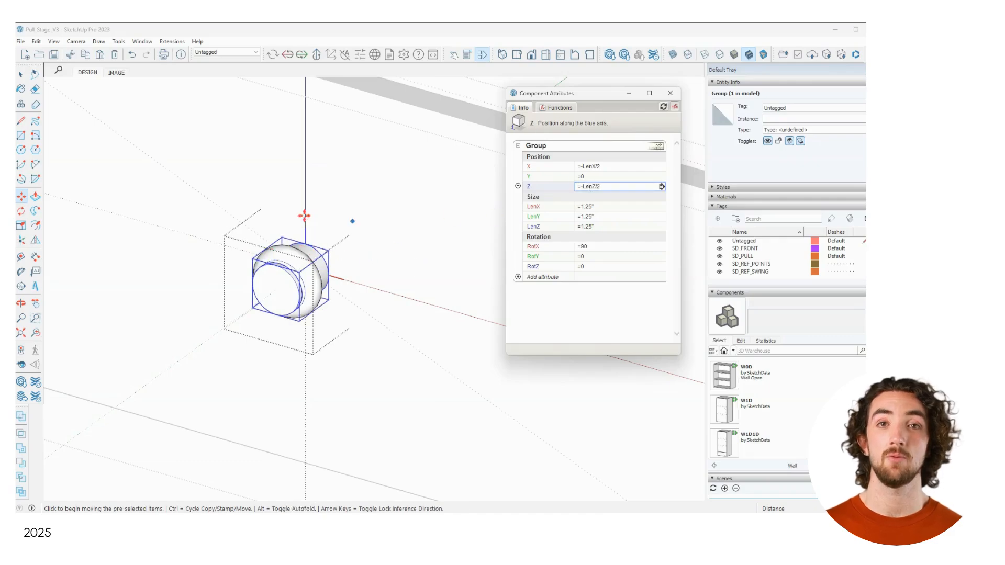
- Delete the original round knob group from inside the pull component, leave component editing, and select the KNOB_POST component
click(21, 74)
click(286, 263)
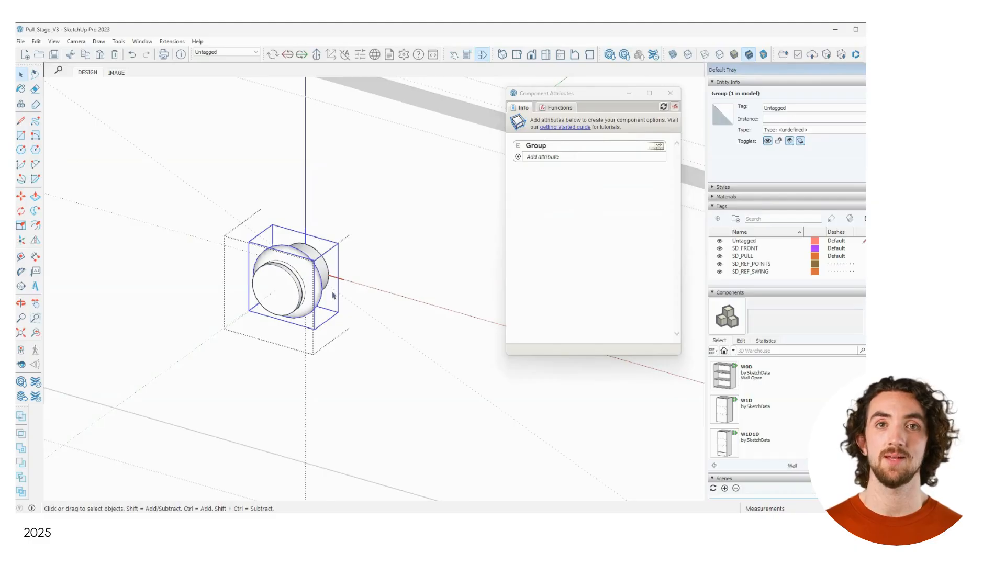
click(354, 316)
click(359, 333)
click(549, 183)
click(350, 283)
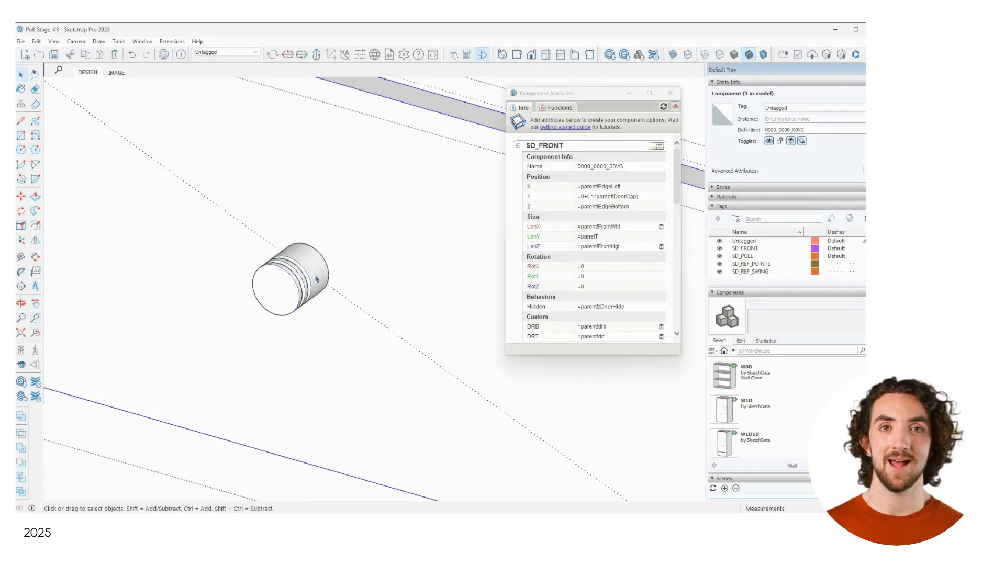
click(316, 279)
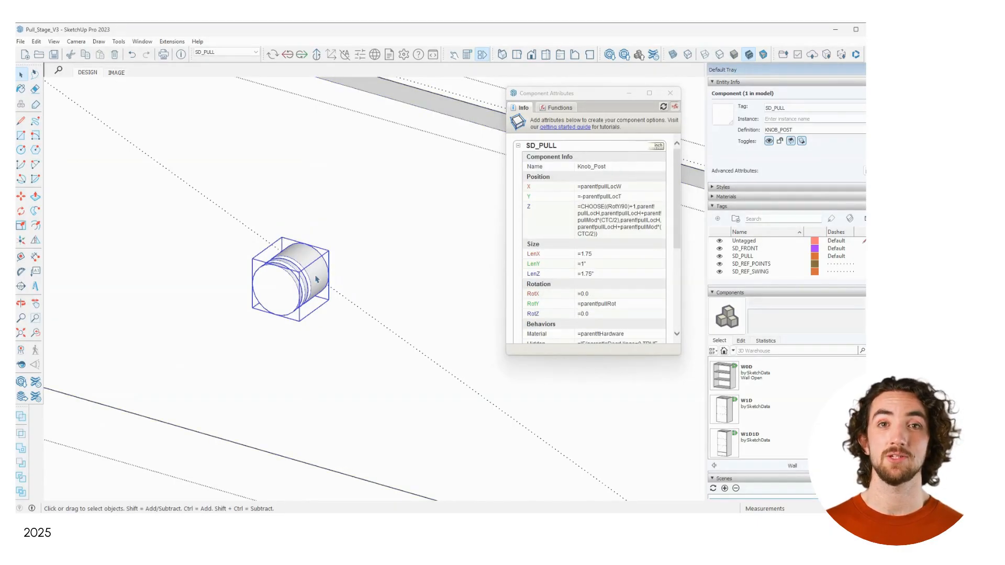
- Copy the RDC Pull Hardware Folder path from the SketchData extension settings and close the settings
click(172, 42)
mouse_move(186, 103)
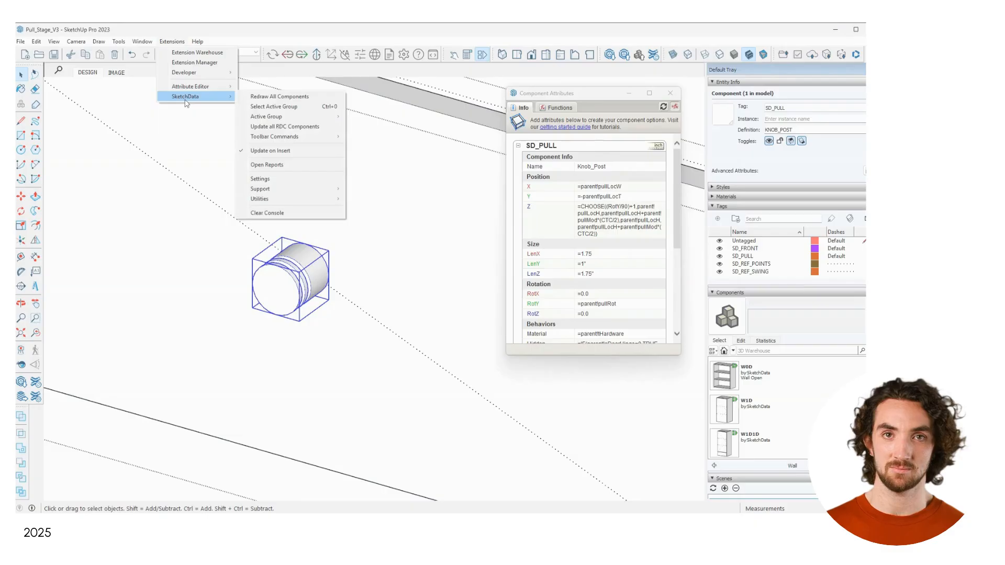
click(291, 179)
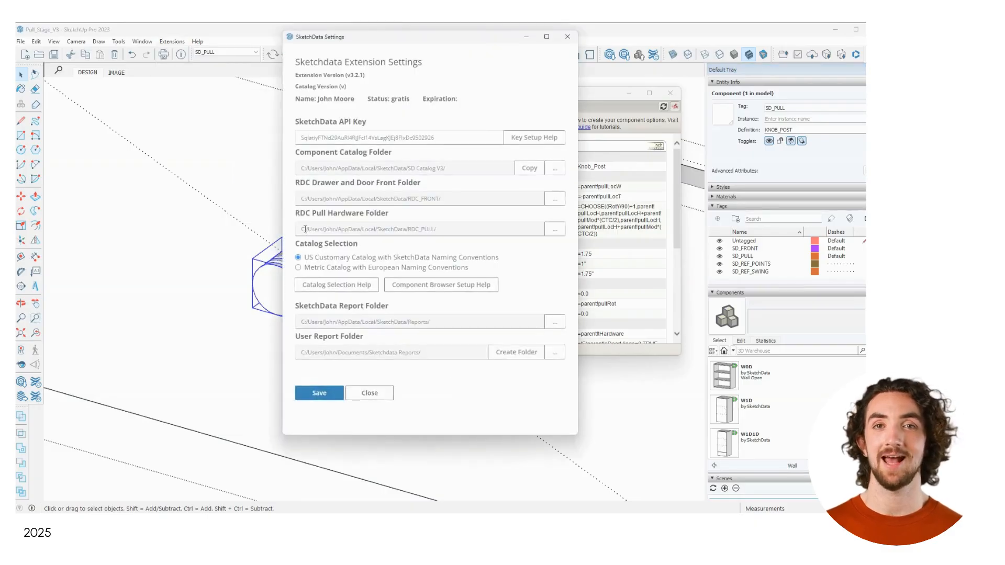
drag(302, 228, 467, 229)
right_click(432, 231)
click(453, 236)
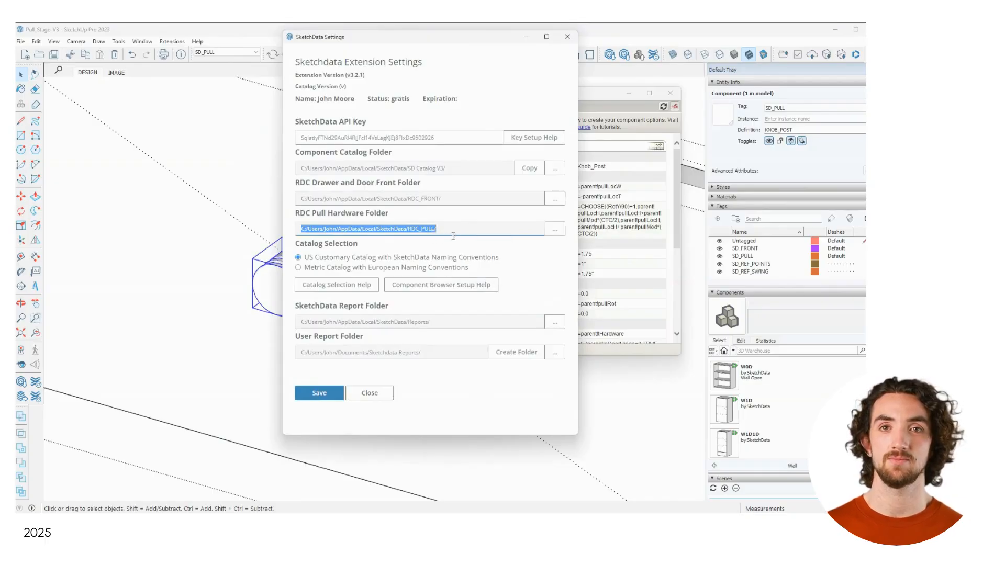
click(567, 36)
- Start saving the KNOB_POST component as a separate file at its current scale, using the copied RDC_PULL folder as the destination
right_click(312, 283)
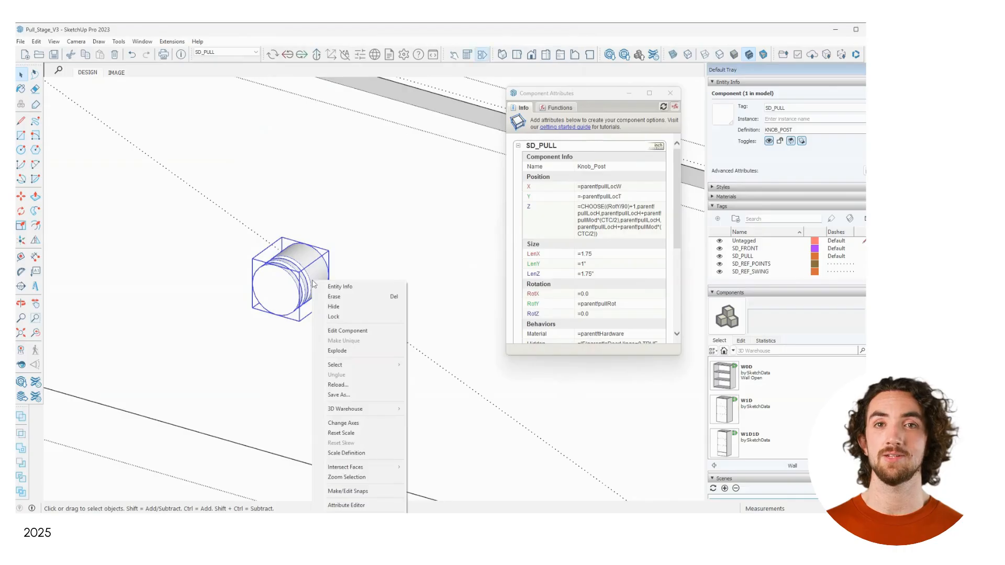
click(353, 394)
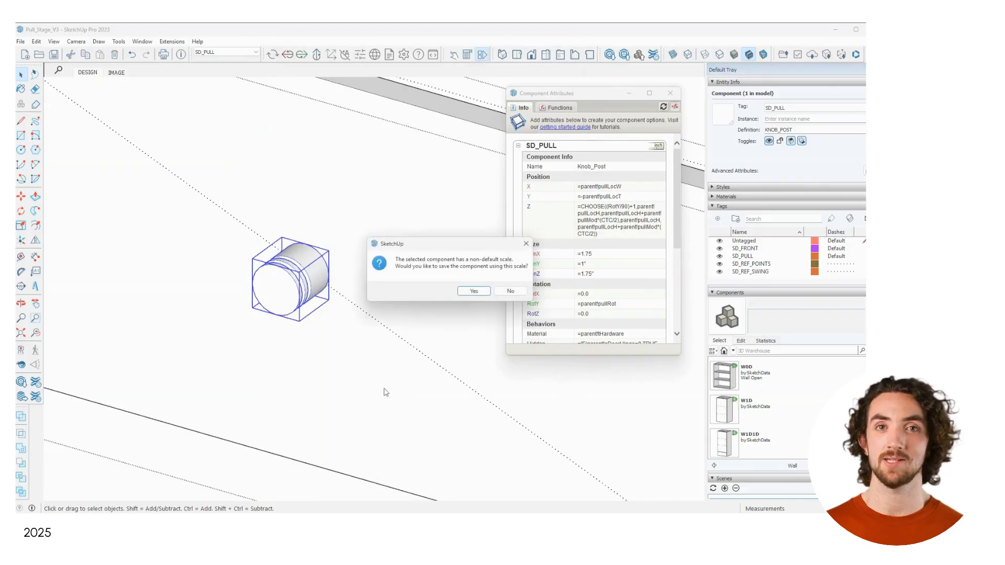
click(473, 291)
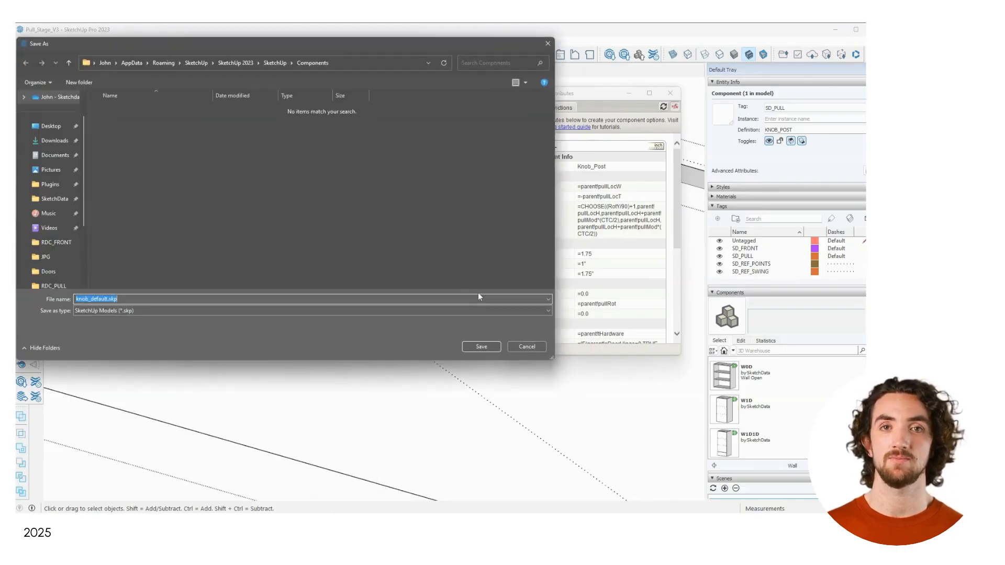
click(351, 63)
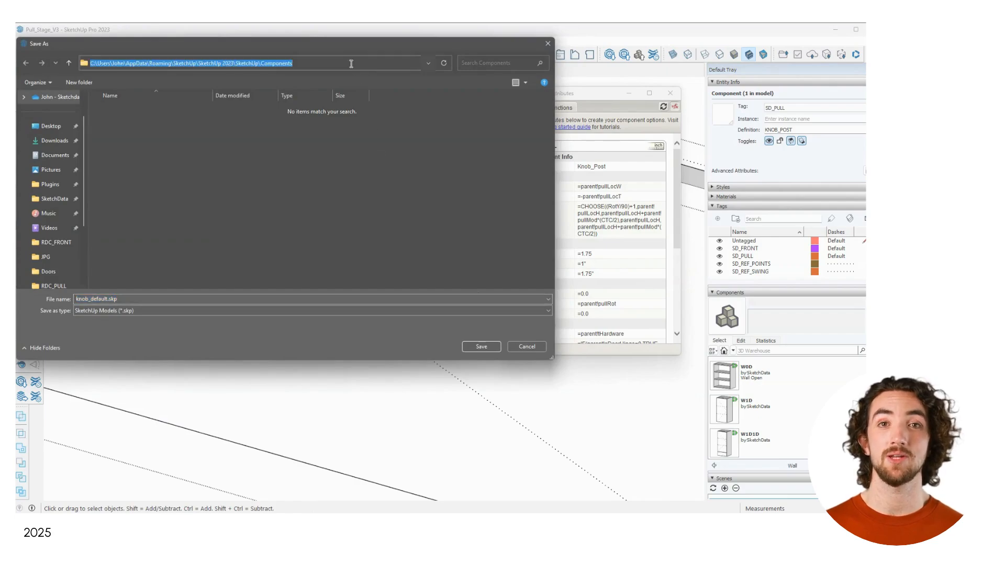
right_click(350, 63)
click(367, 104)
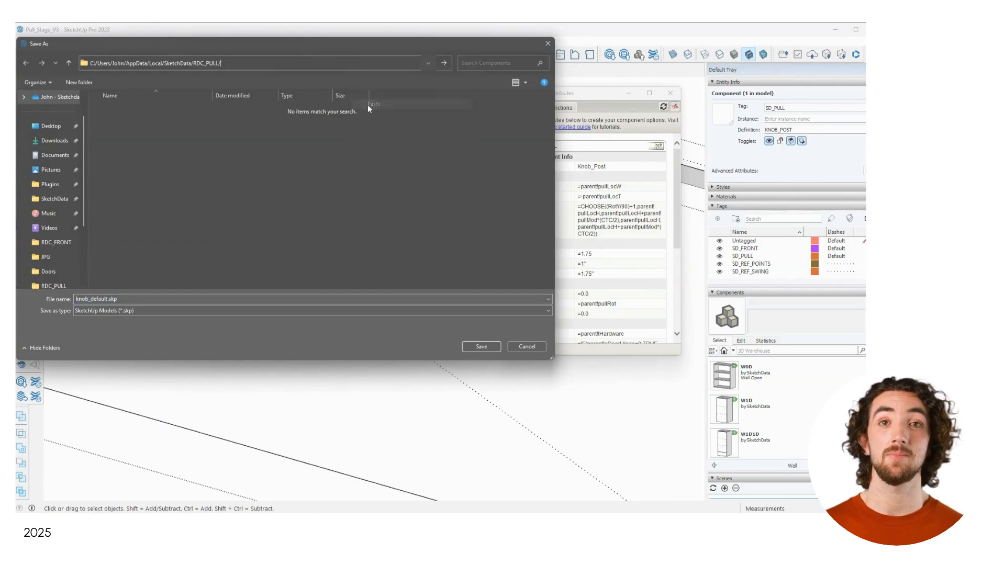
key(Return)
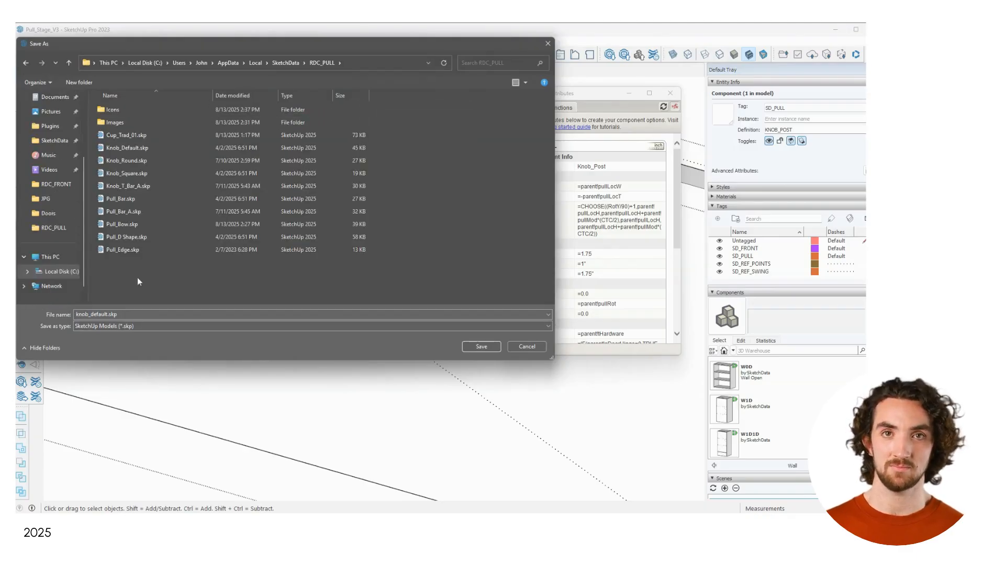
- Name the component file Knob_Post.skp and save it
click(83, 314)
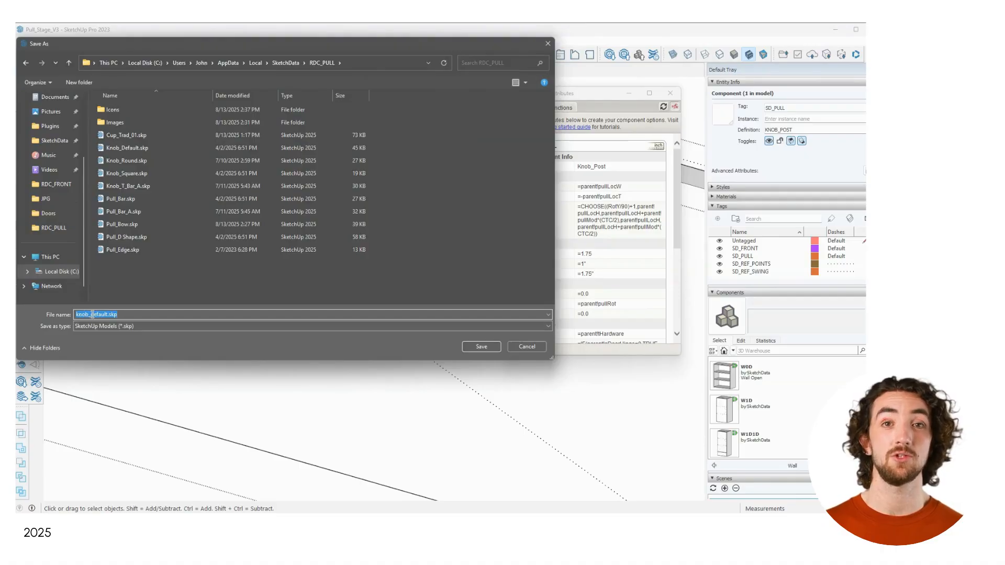
click(105, 315)
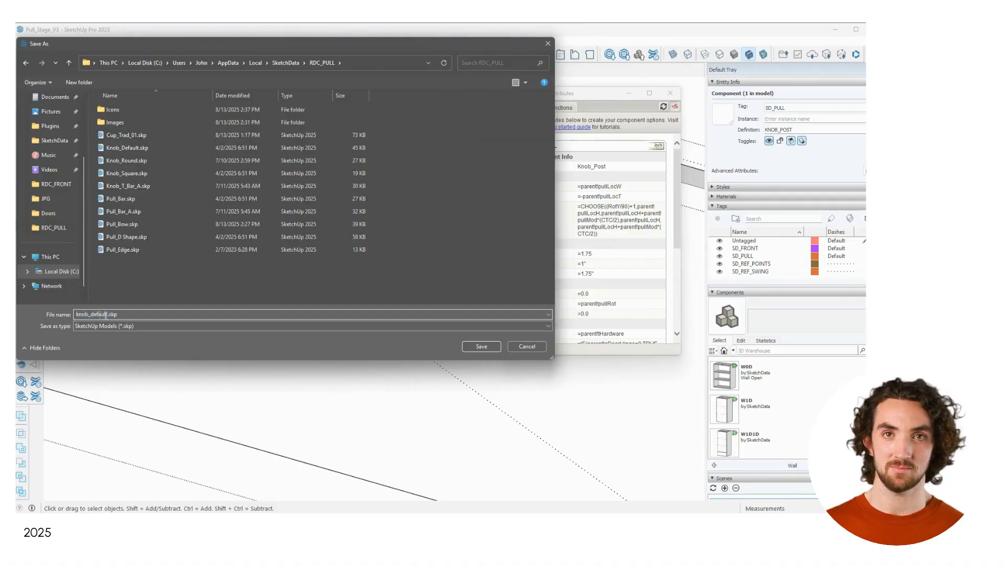
key(BackSpace)
text(Knob_)
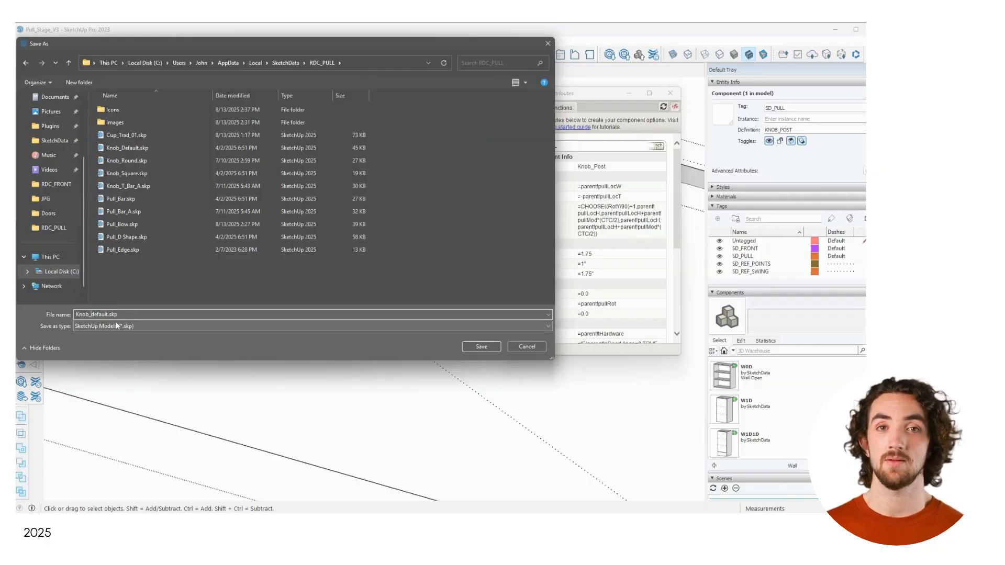
text(Post)
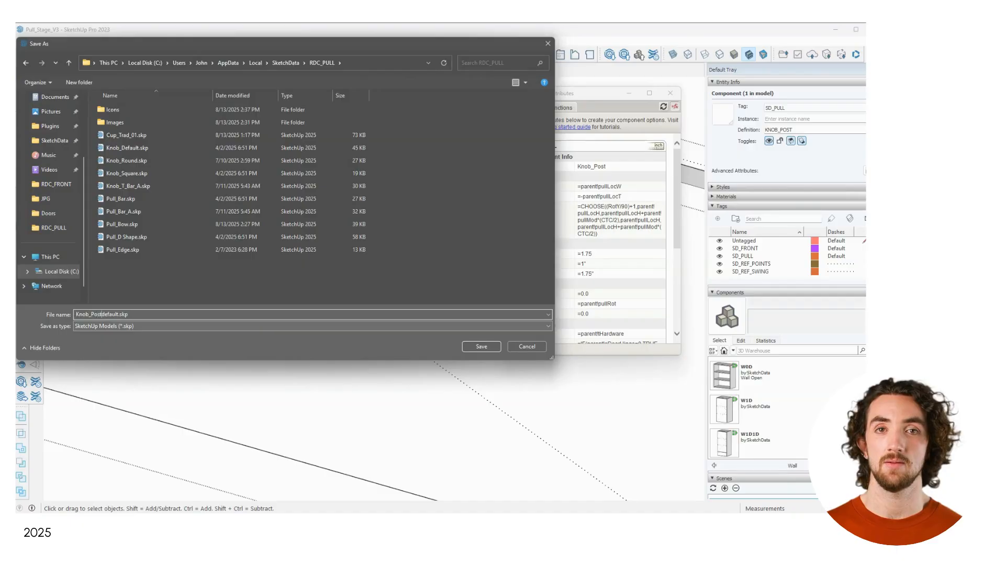
key(Delete)
key(Delete)
key(Delete)
key(Delete)
key(Delete)
key(Delete)
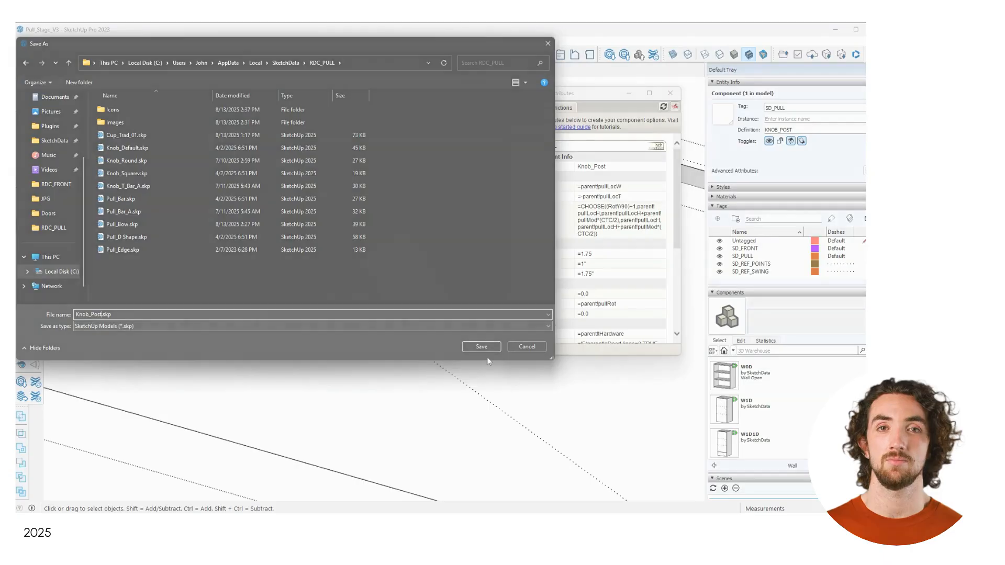
click(481, 347)
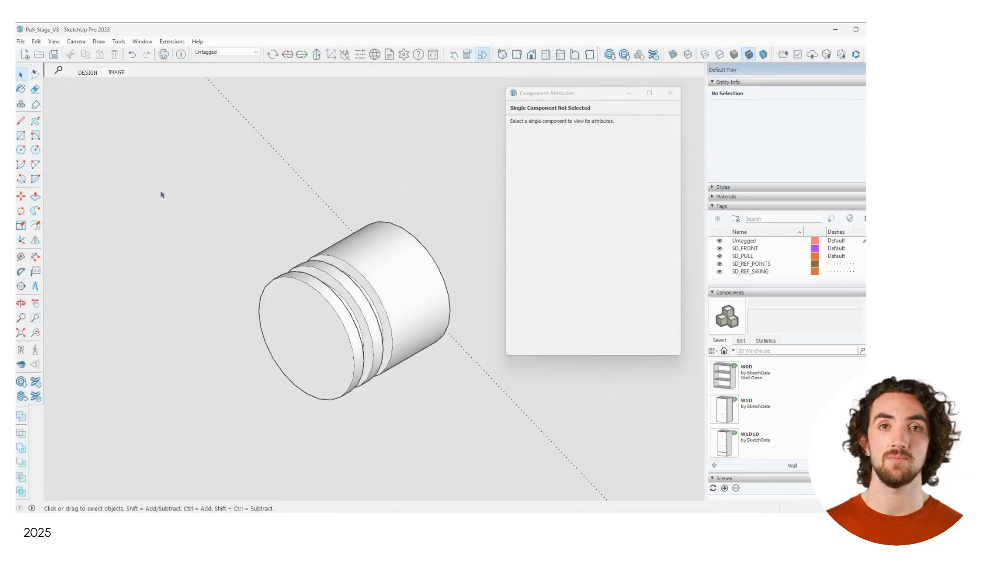
- Review the PNG export destination in the RDC_PULL Images folder, cancel the 2D graphic export, and return to the DESIGN scene
click(20, 41)
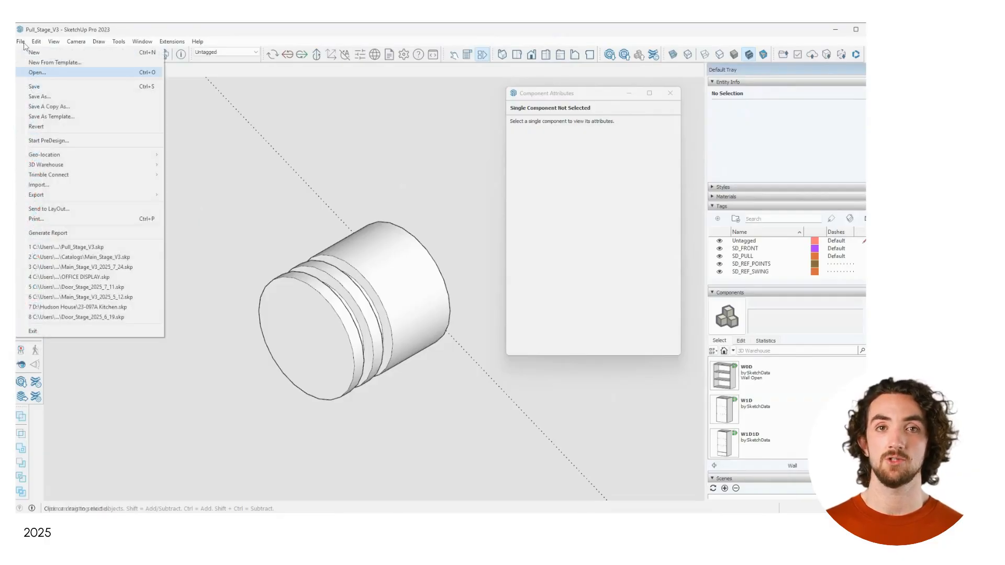
mouse_move(62, 195)
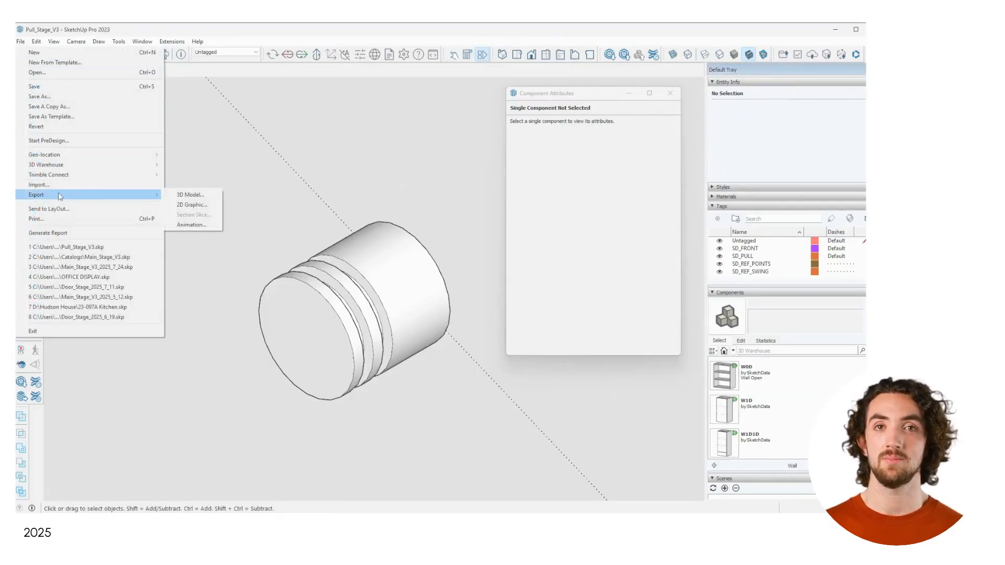
click(192, 205)
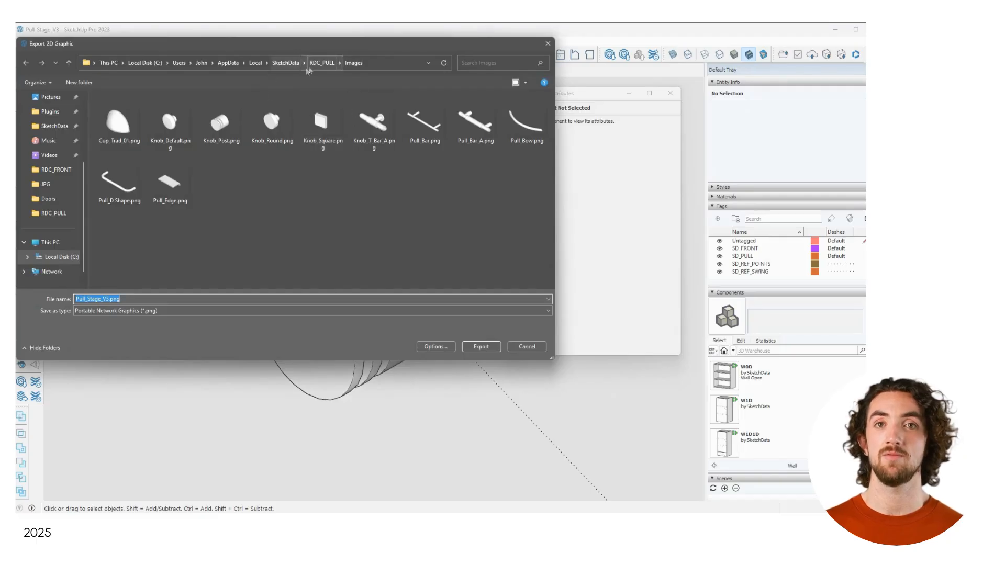
click(548, 44)
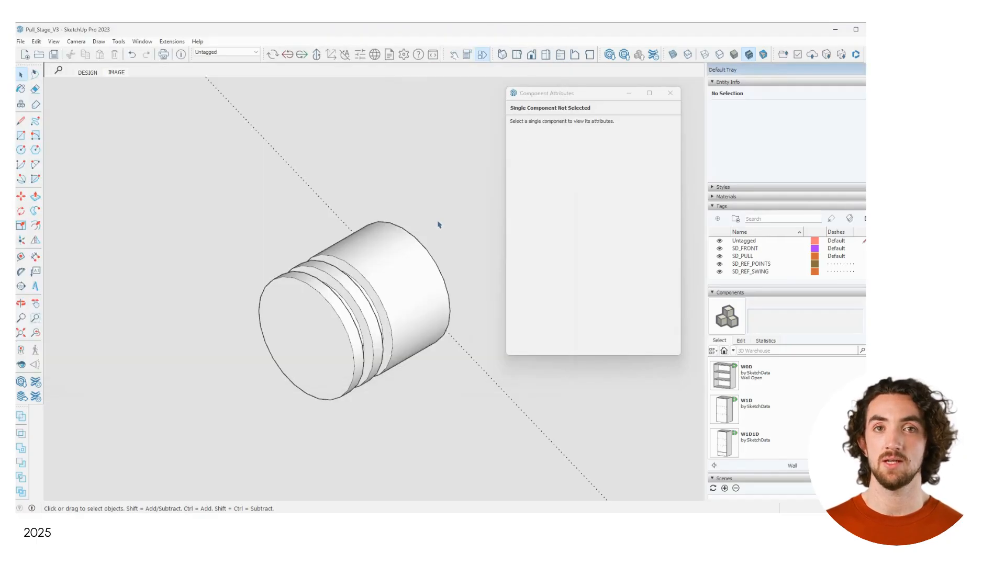
click(88, 72)
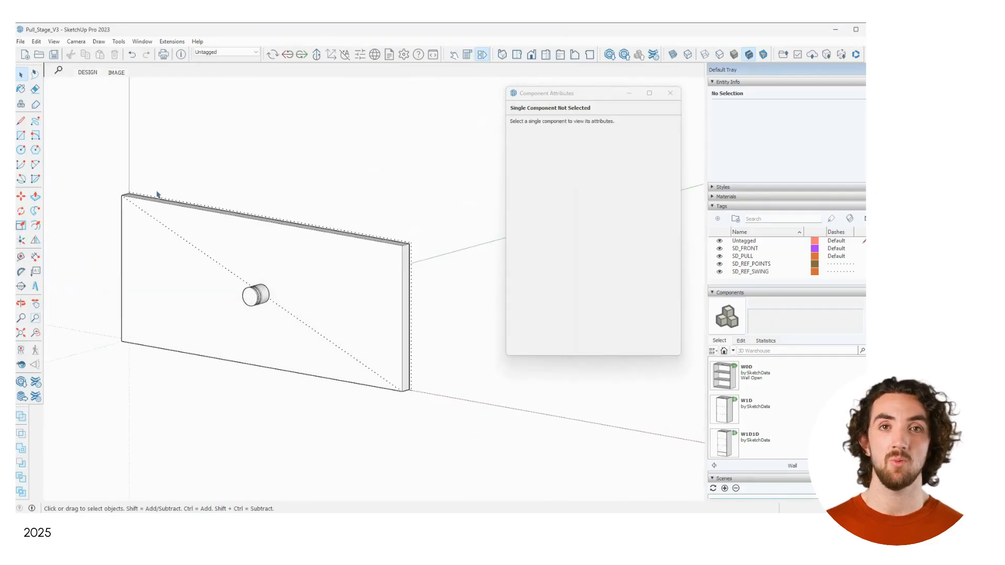
- Choose Knob_Post as both the door pull and the drawer front pull for Group 1 in the SketchData Global Attributes
click(374, 54)
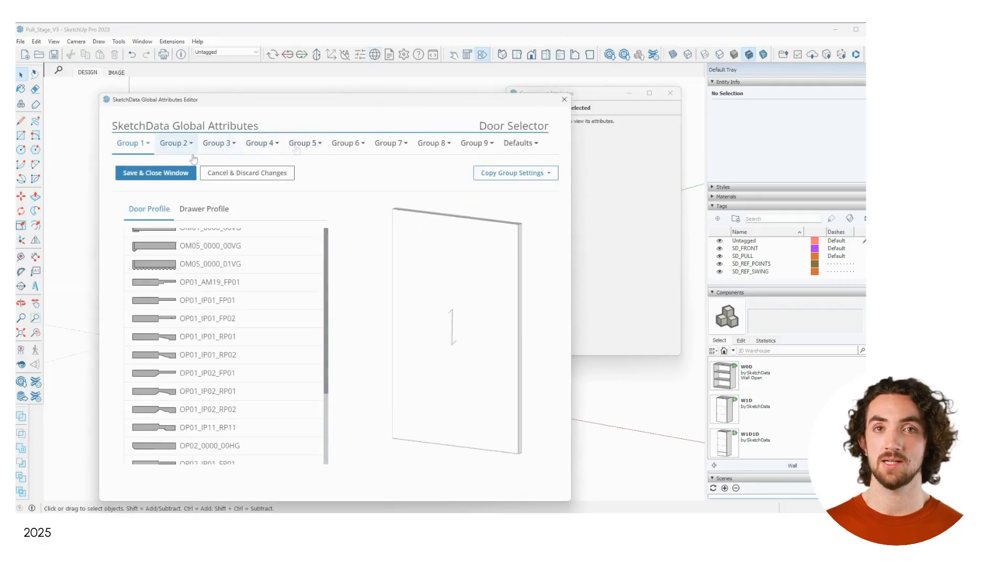
click(133, 146)
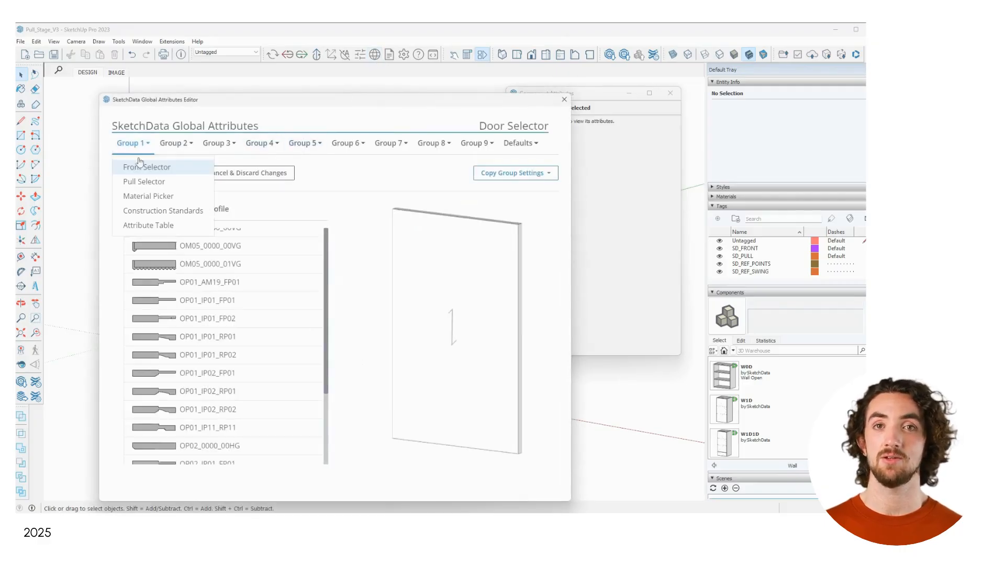
click(137, 181)
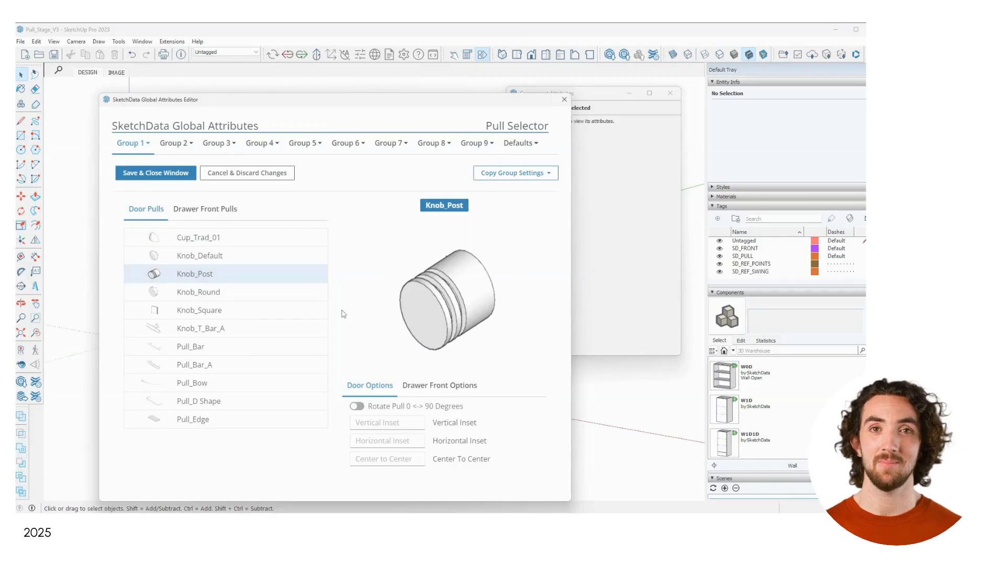
click(229, 216)
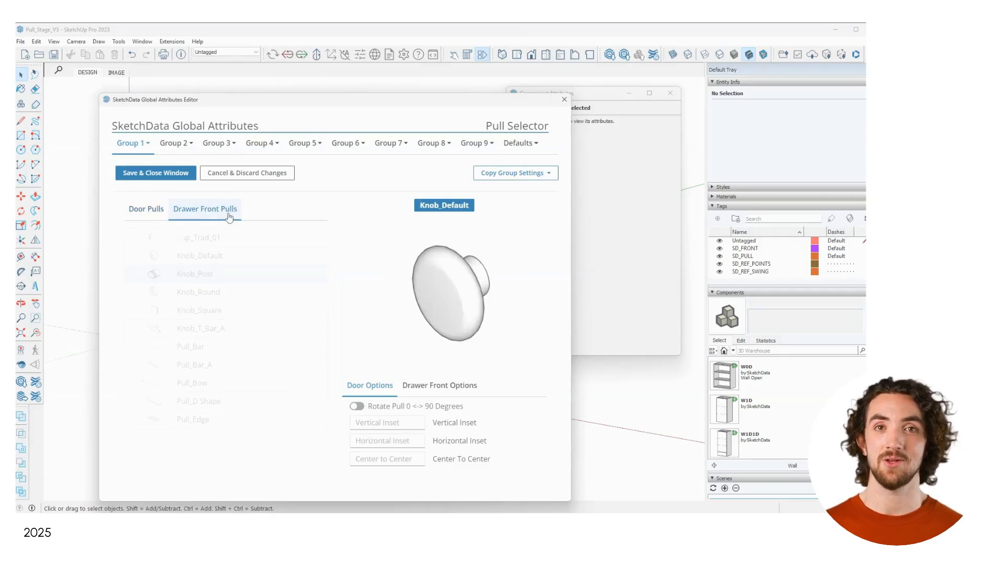
click(164, 280)
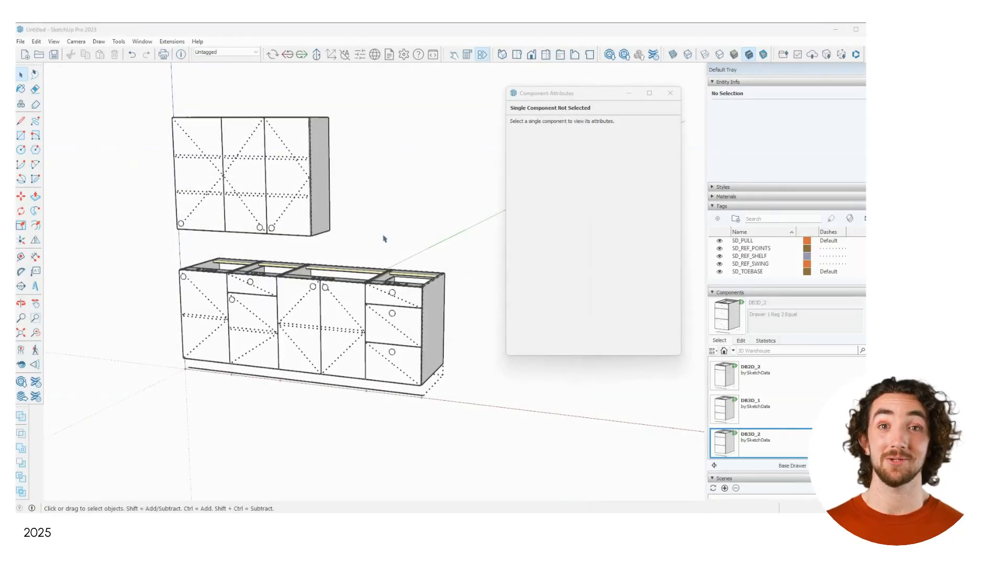
- In the kitchen cabinet model, assign Knob_Post to Group 1's door and drawer front pulls and save the global attributes
click(375, 54)
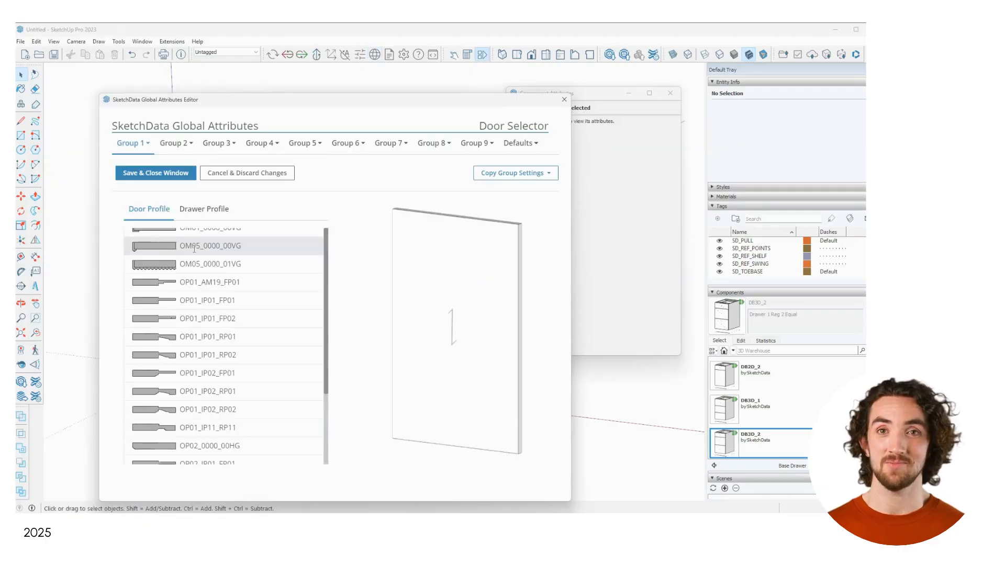
click(128, 144)
click(138, 181)
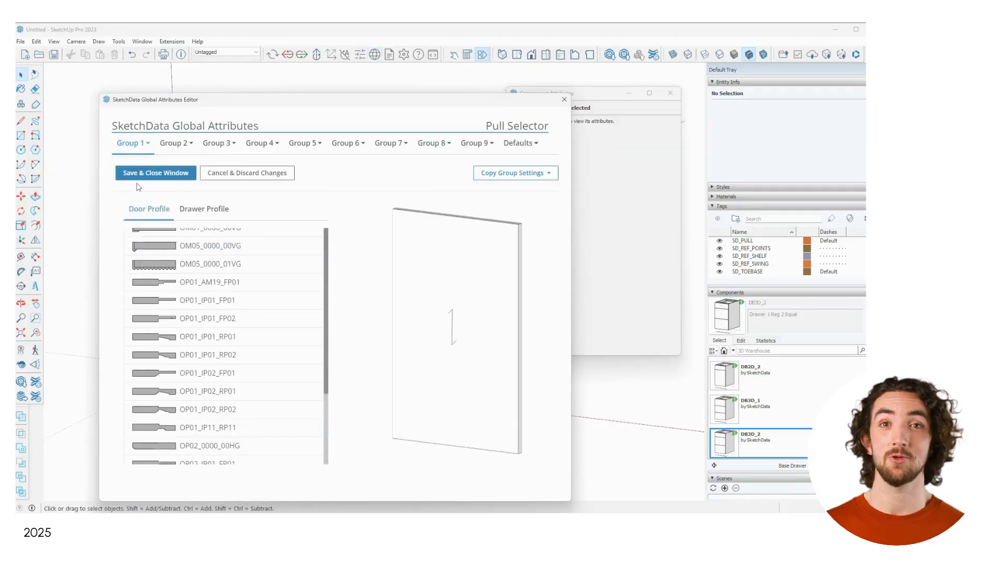
click(200, 274)
click(190, 215)
click(199, 273)
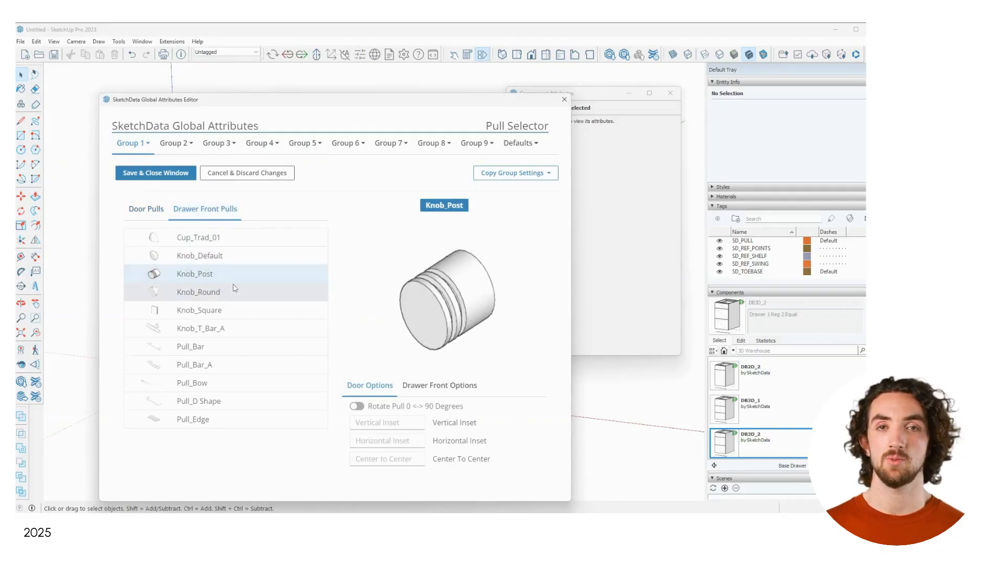
click(179, 184)
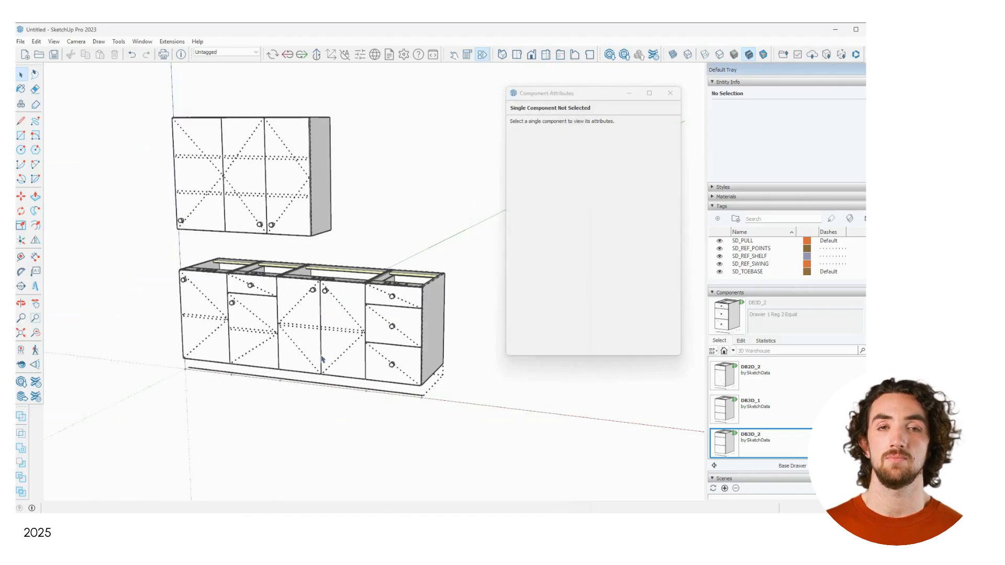
- Add the 0044_DarkGoldenrod material from the Colors-Named collection to the model
scroll(366, 314, up, 10)
middle_drag(381, 309, 262, 270)
scroll(377, 339, down, 10)
mouse_move(378, 341)
middle_down()
mouse_move(347, 352)
mouse_move(393, 345)
middle_up()
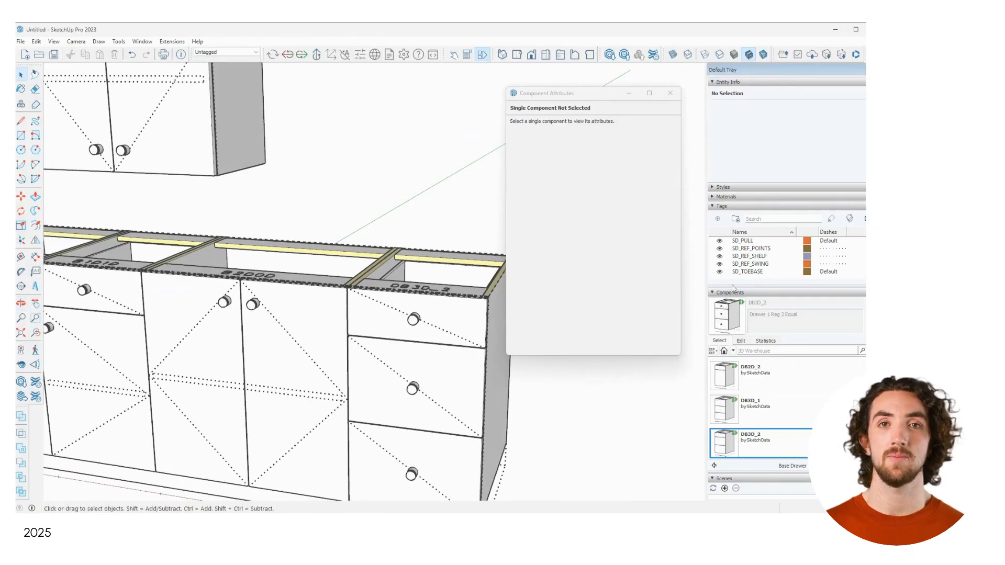
click(711, 197)
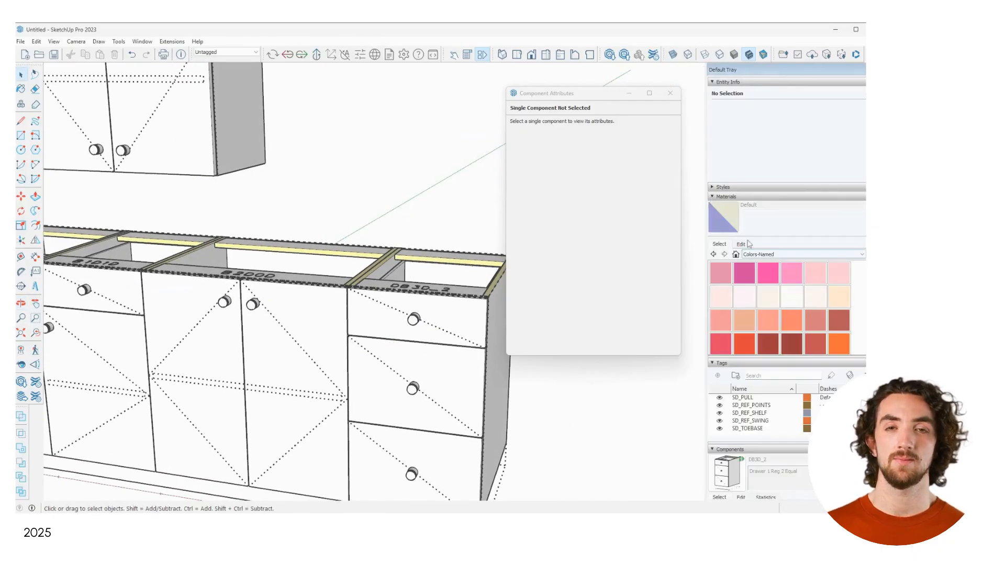
scroll(804, 301, down, 10)
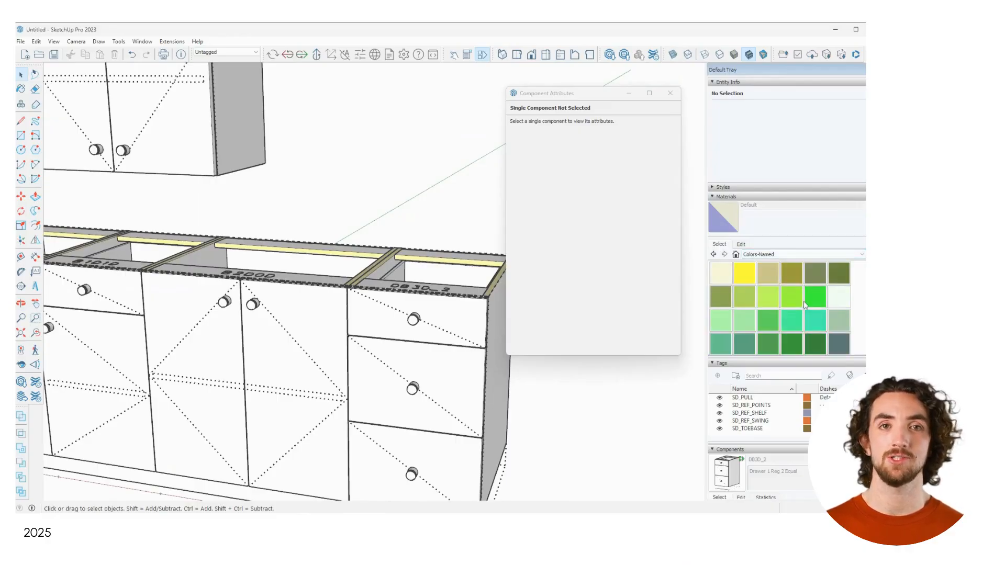
scroll(804, 307, down, 4)
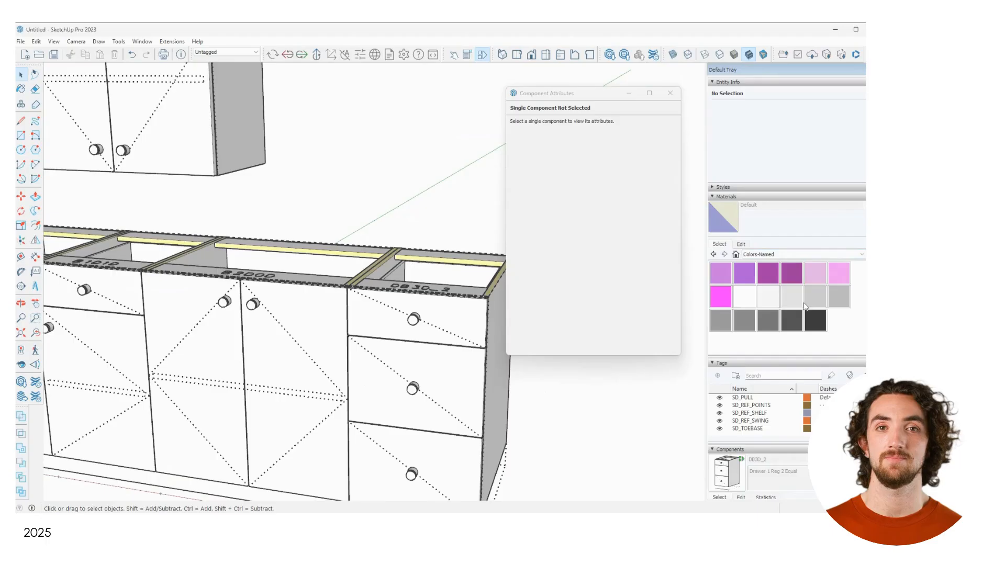
scroll(831, 330, up, 6)
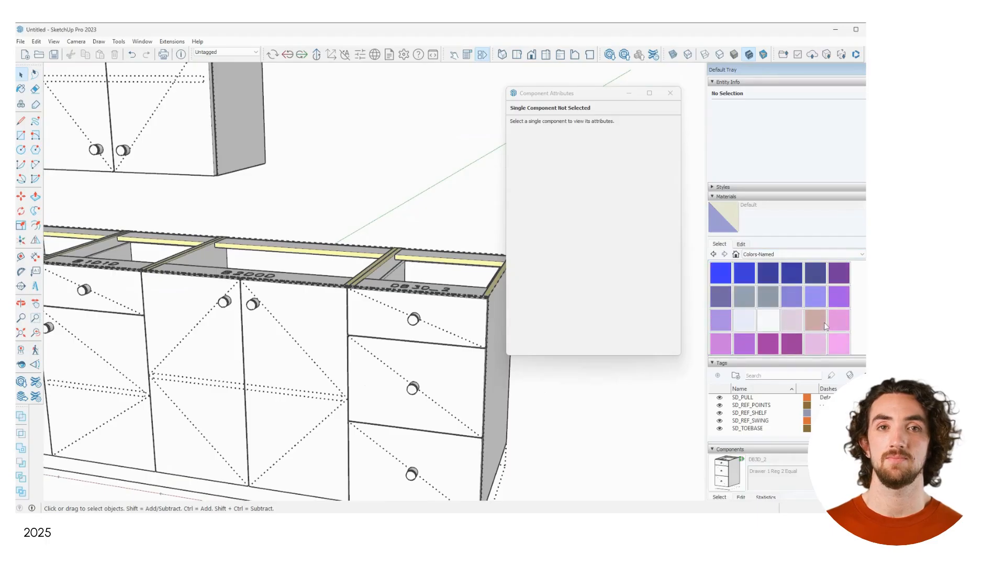
scroll(825, 327, up, 3)
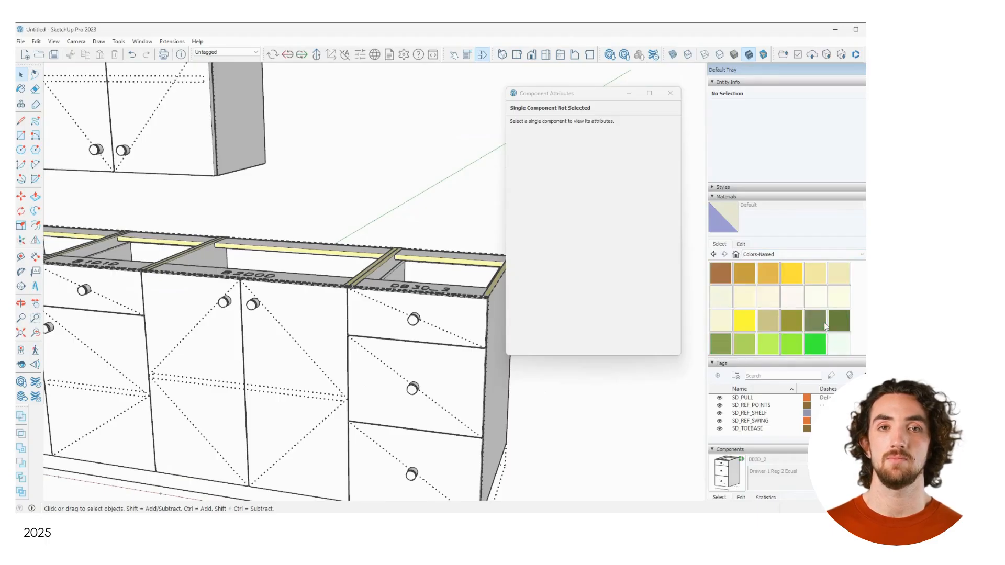
click(744, 278)
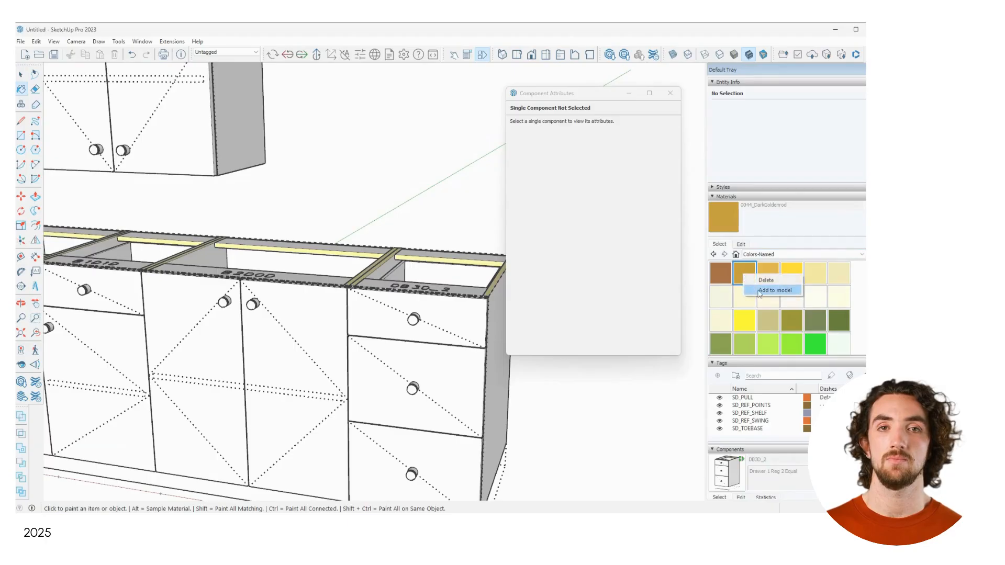
- Among the materials in the model, rename the dark goldenrod material as sdHdwGold
click(736, 255)
click(726, 272)
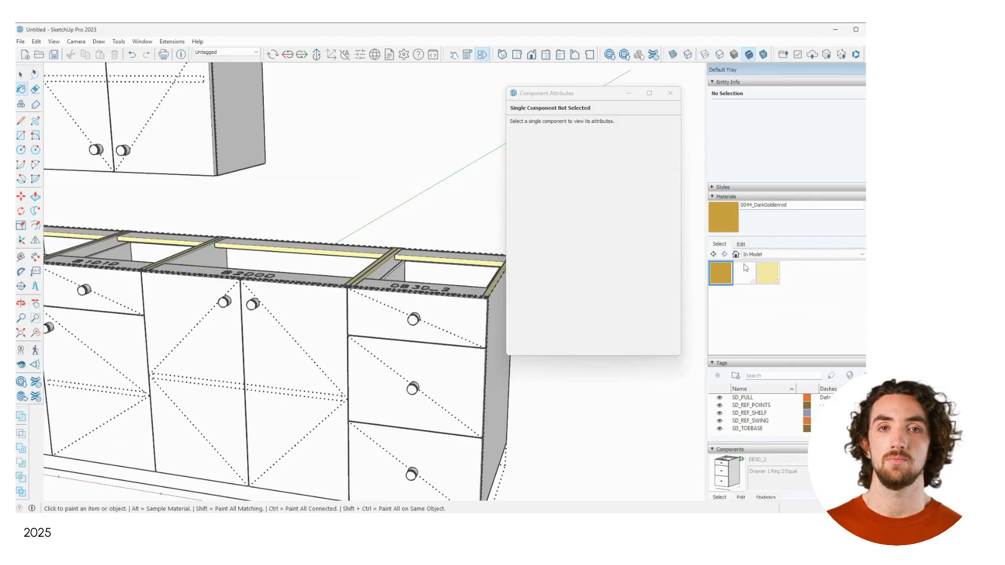
double_click(741, 204)
text(dHdwGold)
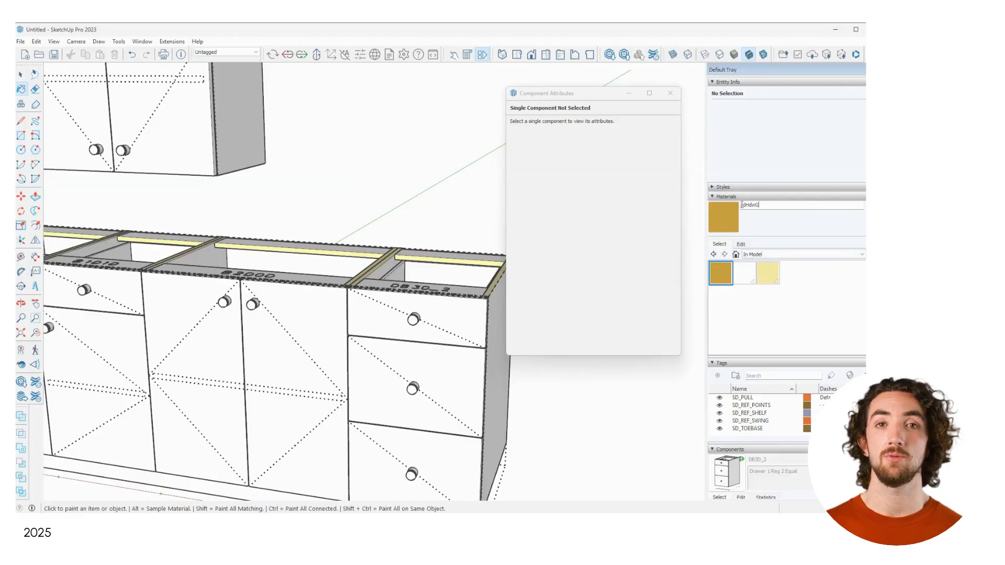
- Assign the gold material to Group 1's Door Hardware in the SketchData Global Attributes material picker and save the changes
click(374, 54)
click(131, 143)
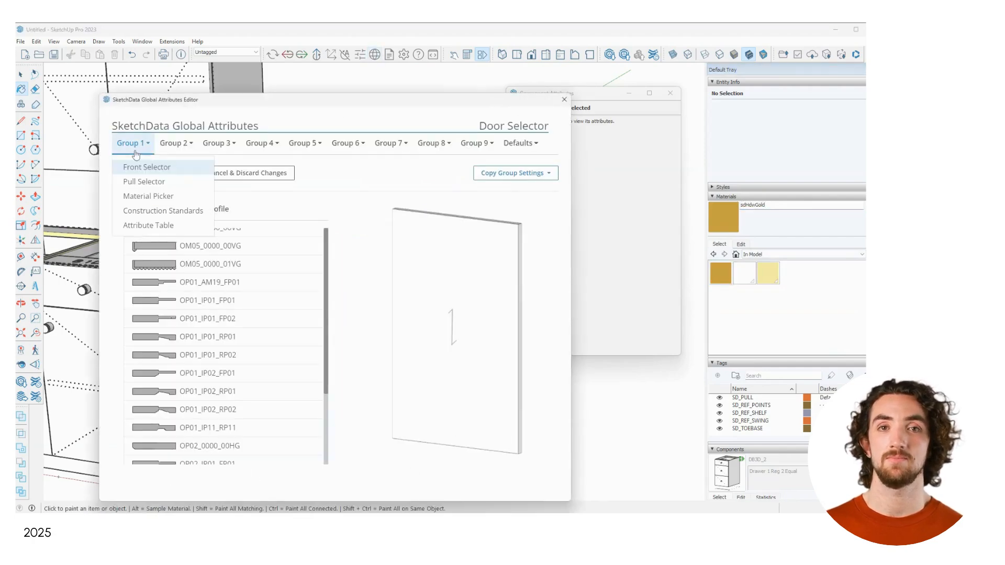
click(165, 198)
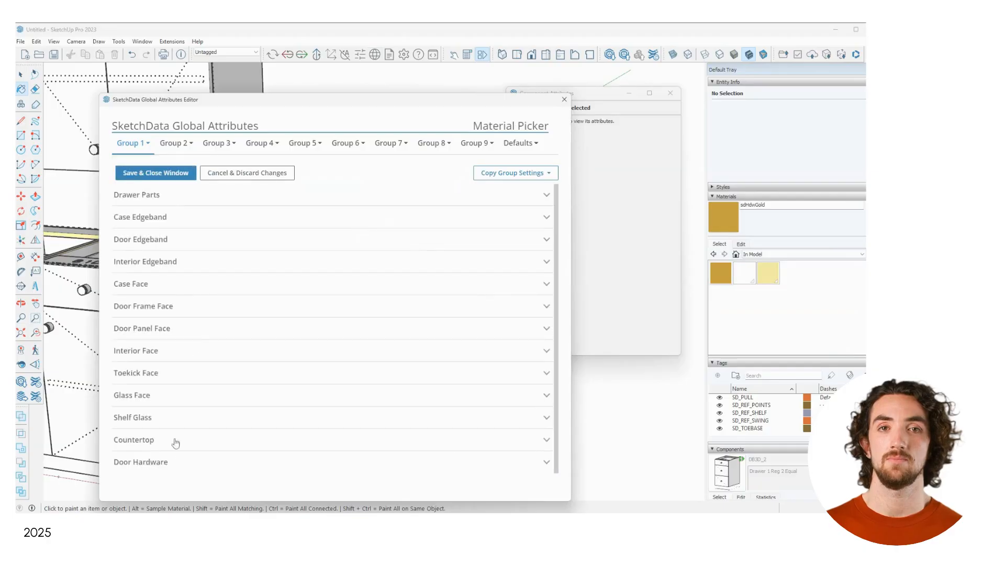
click(196, 462)
click(213, 425)
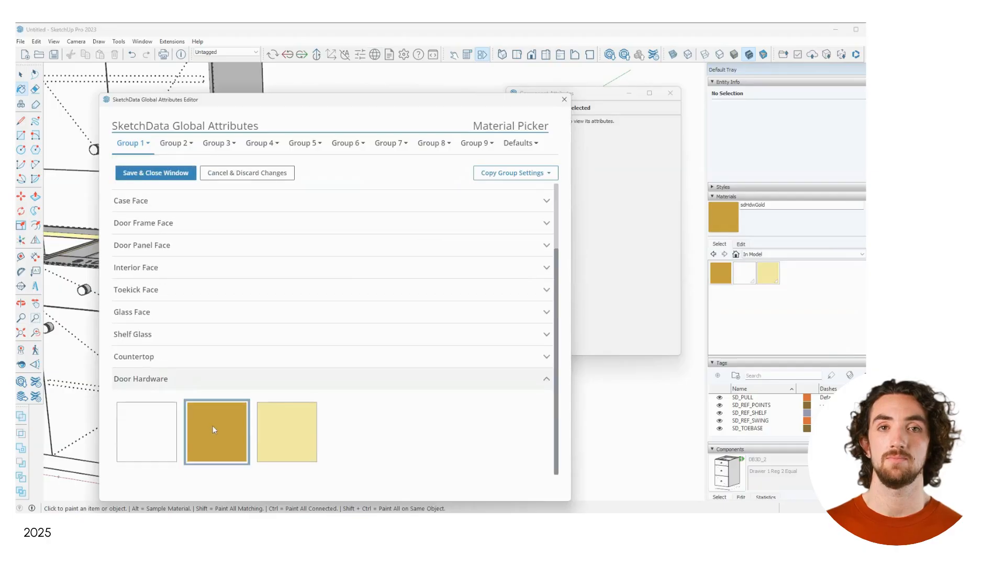
click(162, 172)
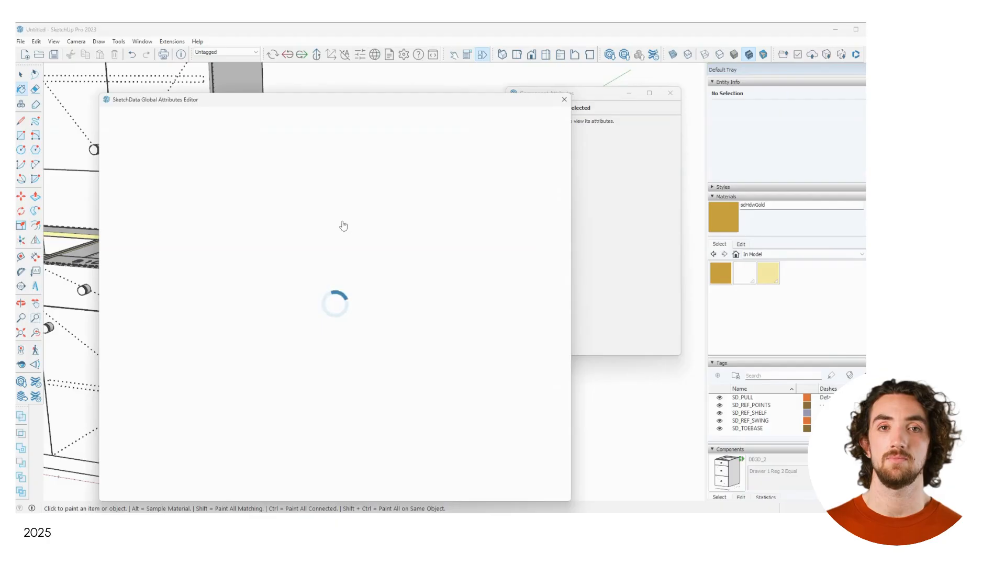
middle_drag(346, 213, 258, 229)
scroll(377, 280, up, 5)
scroll(366, 217, down, 8)
key(b)
scroll(372, 224, up, 2)
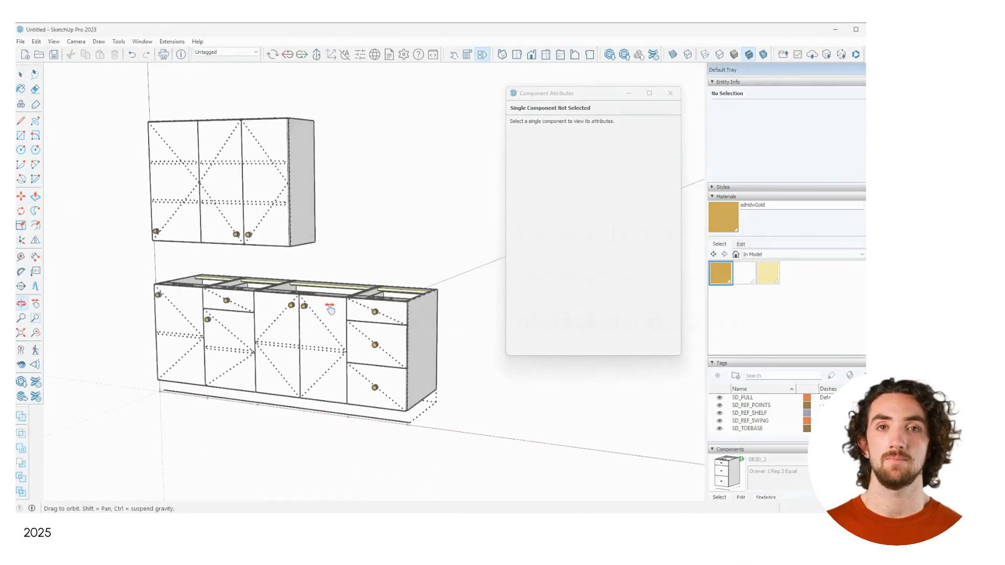